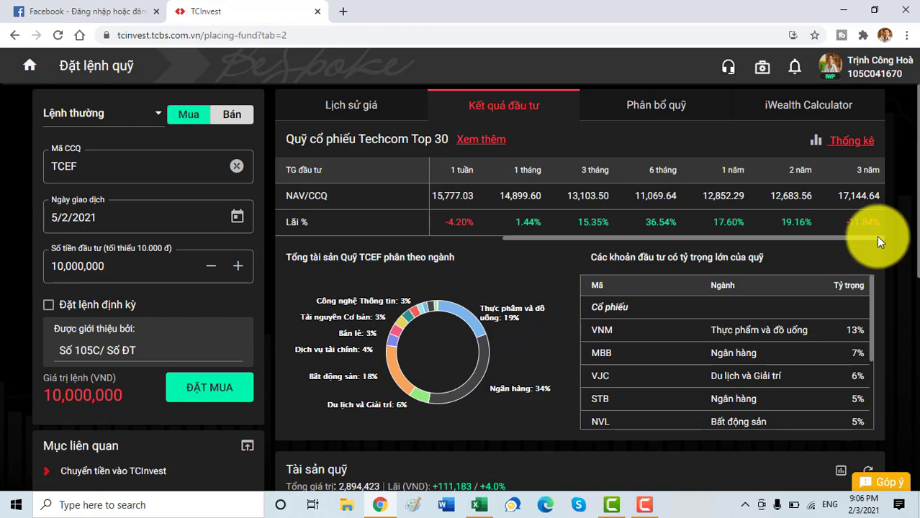
Step: Highlight TCEF's three-year return, switch to the Excel workbook and open the sheet "Bảng đánh giá hiệu quả quỹ TCEF"
left_click_drag(879, 217, 844, 225)
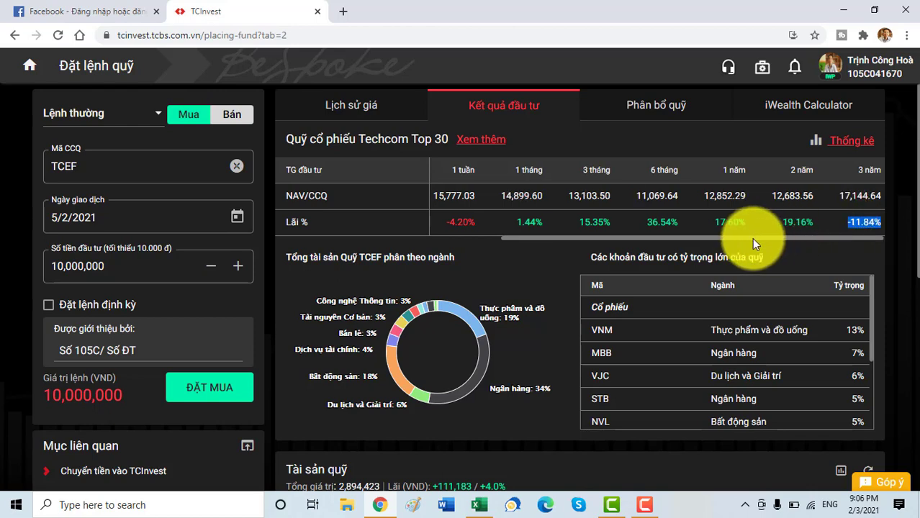
left_click_drag(751, 238, 833, 239)
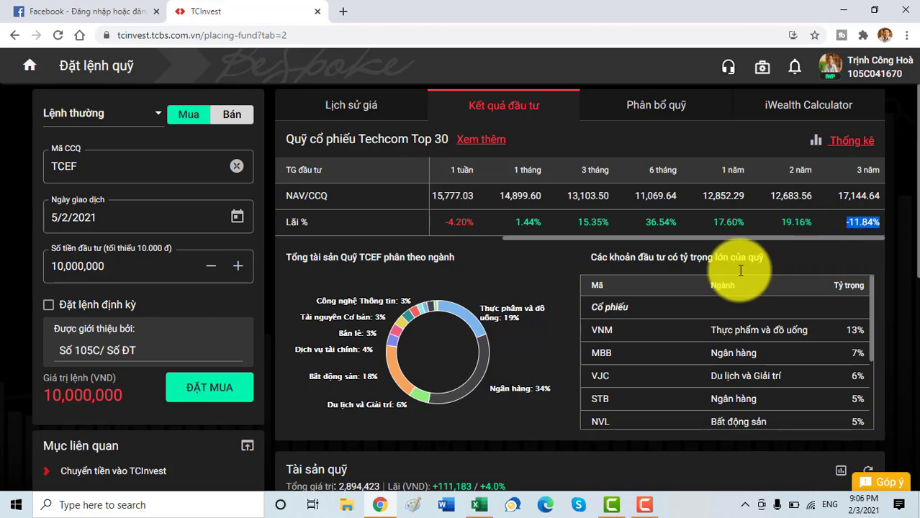
left_click(479, 505)
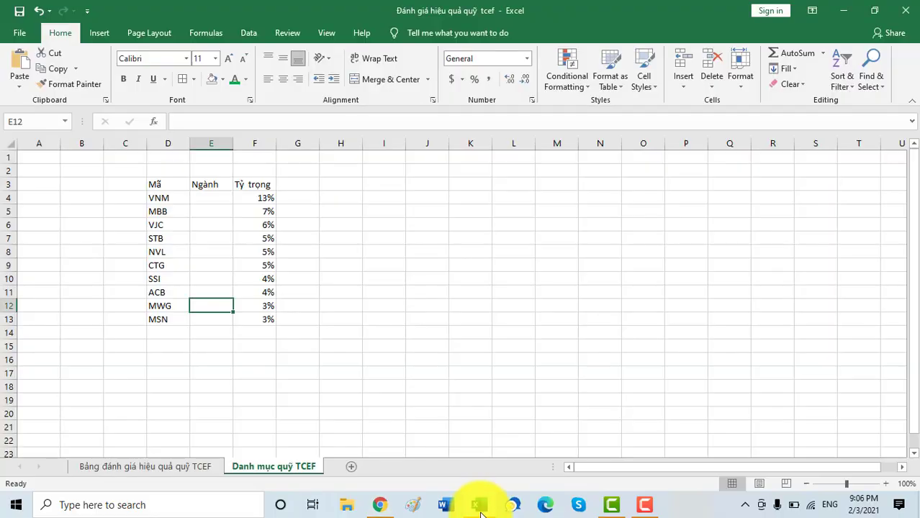
left_click(215, 470)
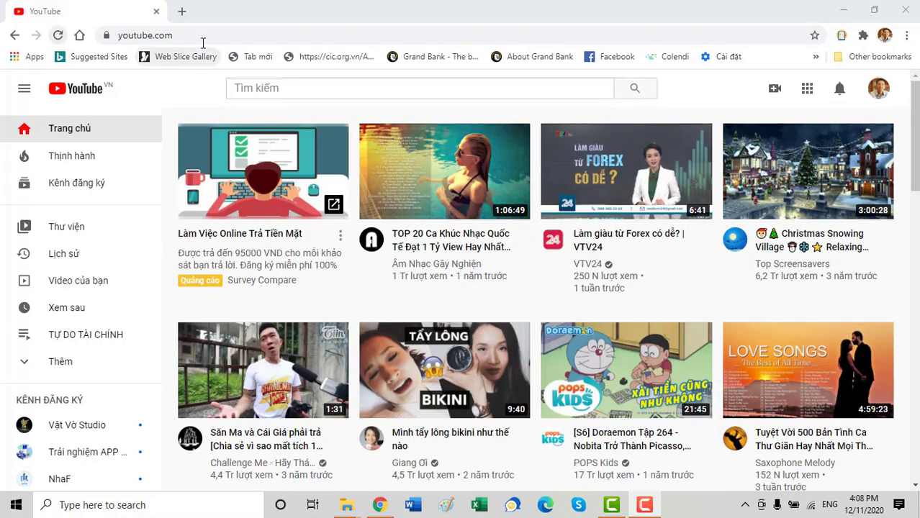
Step: Search YouTube for "Tiencuatoi"
left_click(200, 36)
left_click(337, 90)
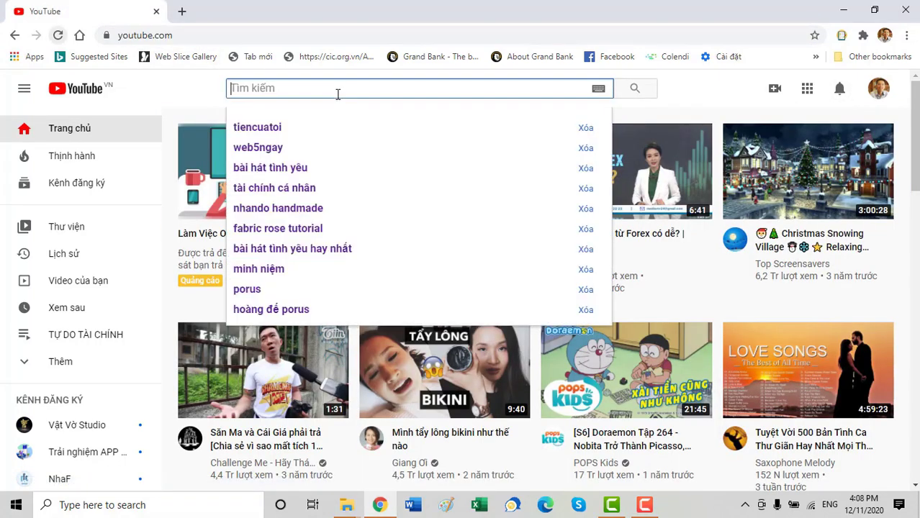
type("Tienc")
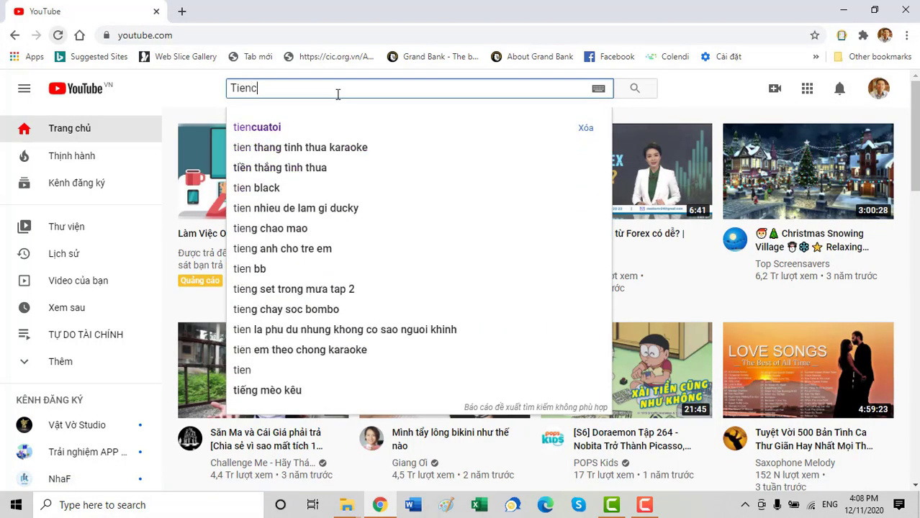
type("uatoi")
key("Return")
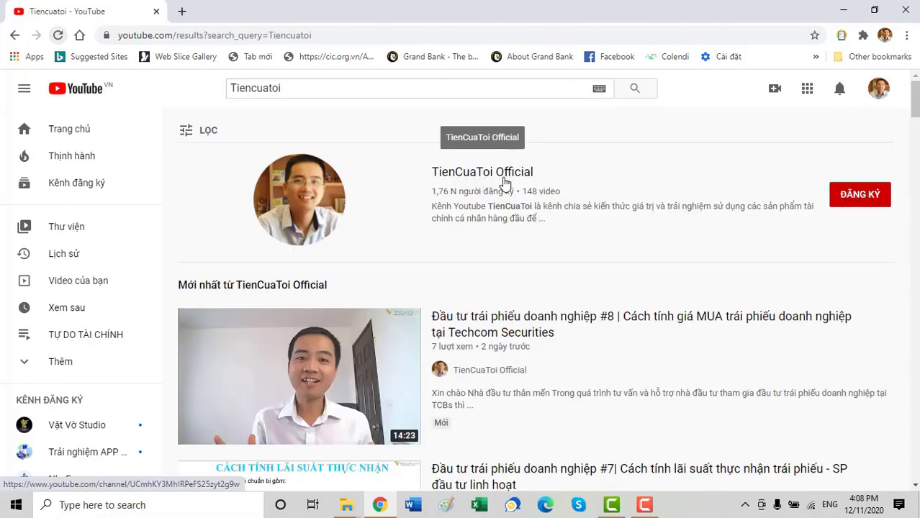
Step: Subscribe to the TienCuaToi Official channel and open its notification setting
scroll(504, 183, "down", 2)
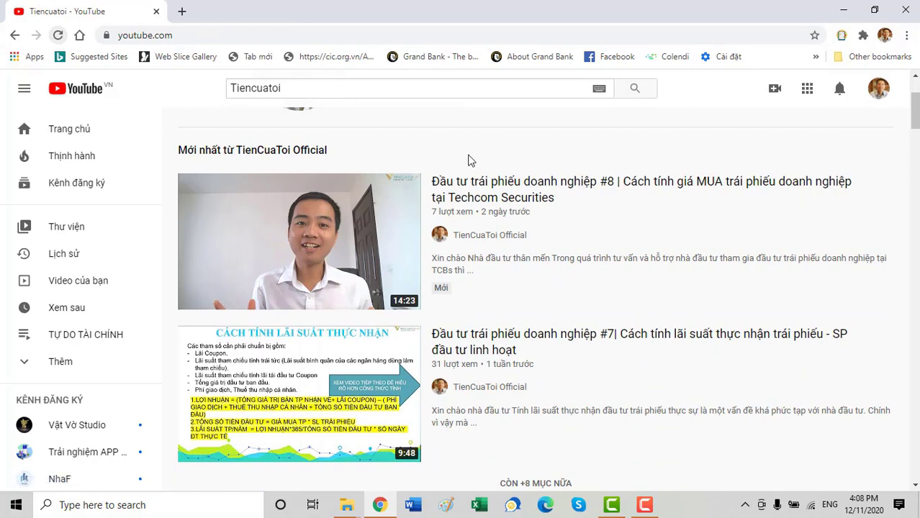
scroll(468, 160, "down", 2)
scroll(468, 160, "up", 4)
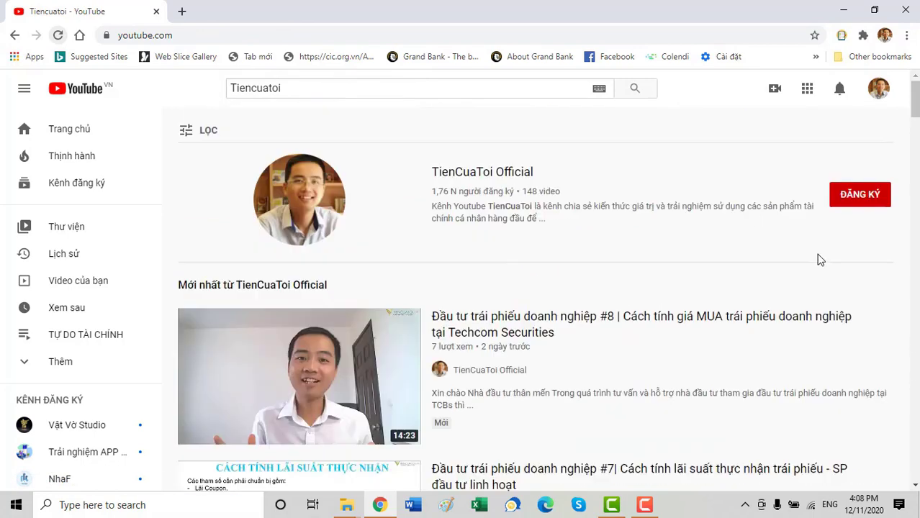
left_click(863, 203)
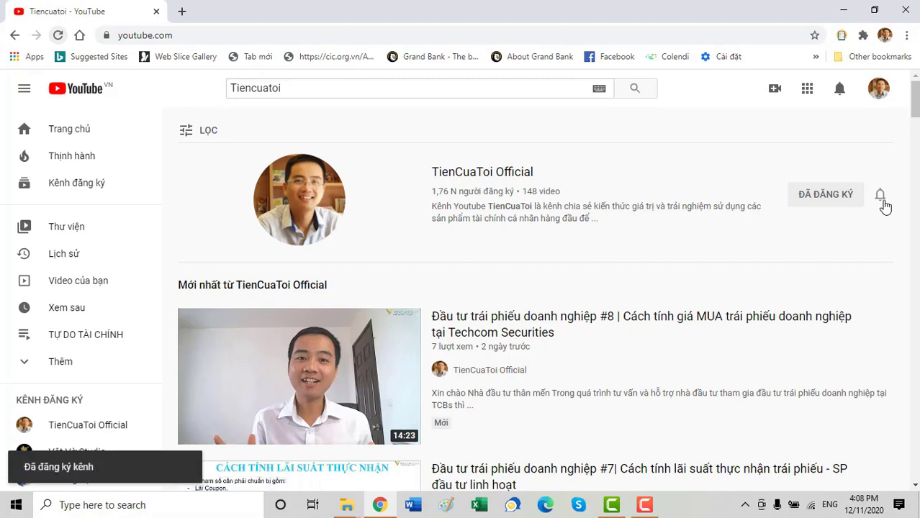
left_click(885, 205)
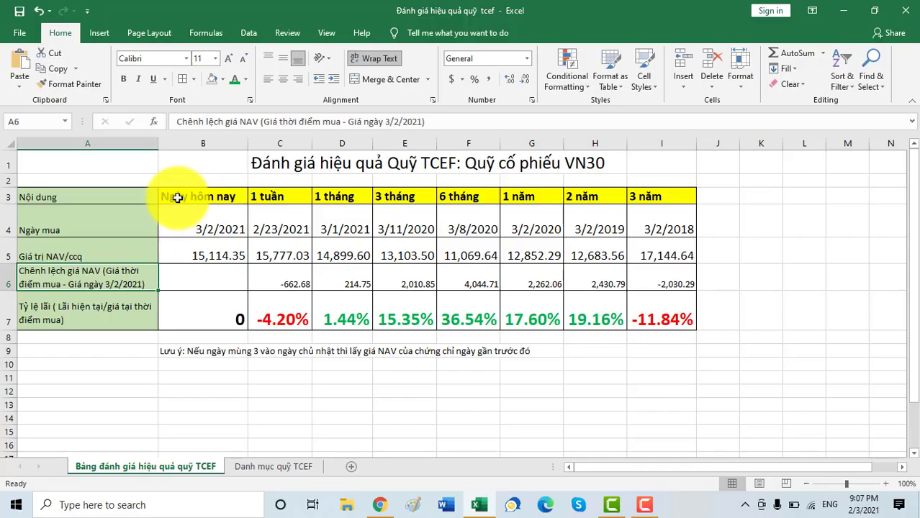
Step: Examine the holding periods and purchase dates in the TCEF evaluation table in Excel
left_click_drag(177, 197, 641, 190)
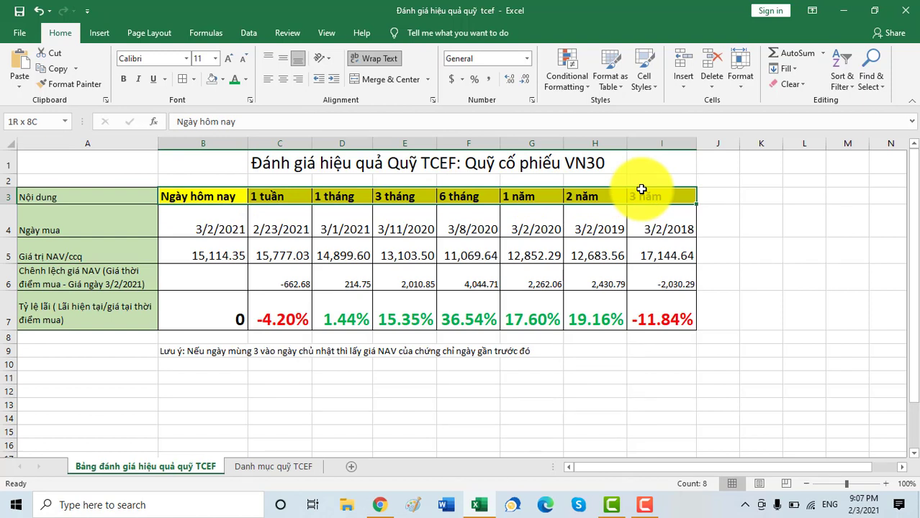
left_click_drag(642, 189, 643, 189)
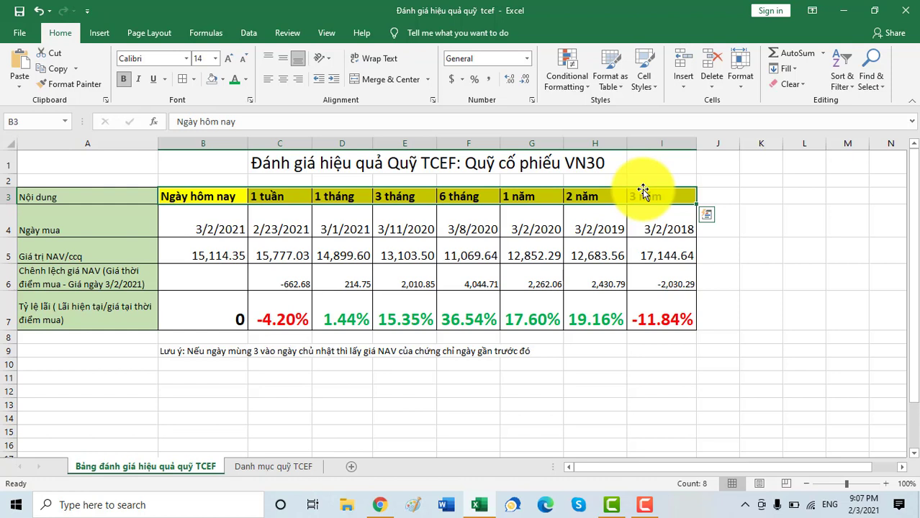
left_click(202, 226)
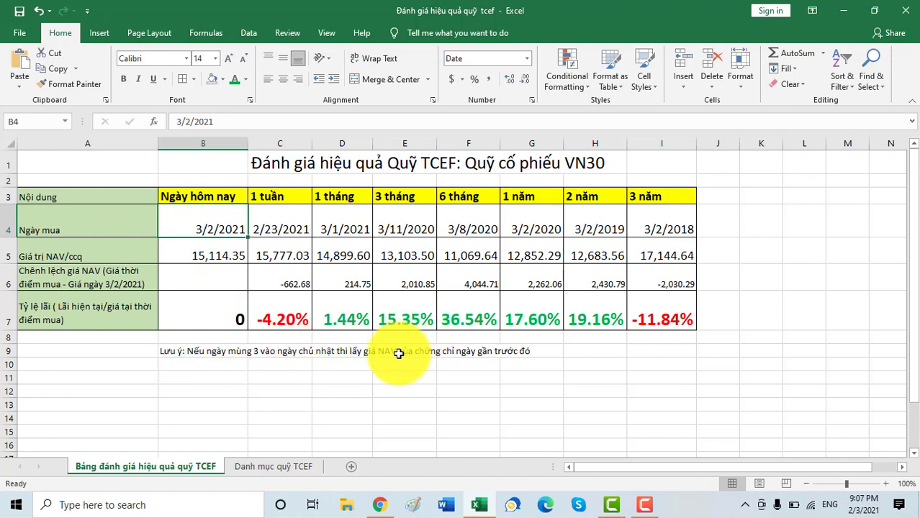
left_click(598, 225)
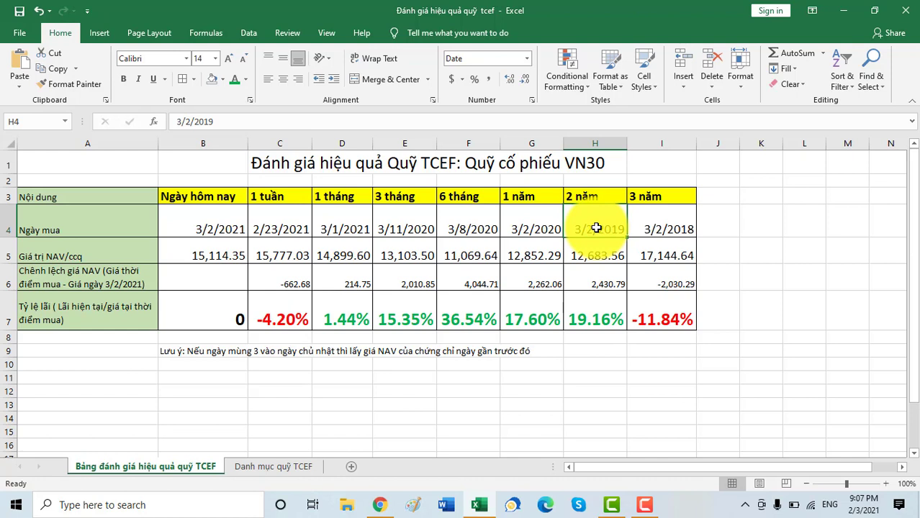
Step: Examine the NAV per fund certificate for each period, from today back to 3 years
left_click(206, 257)
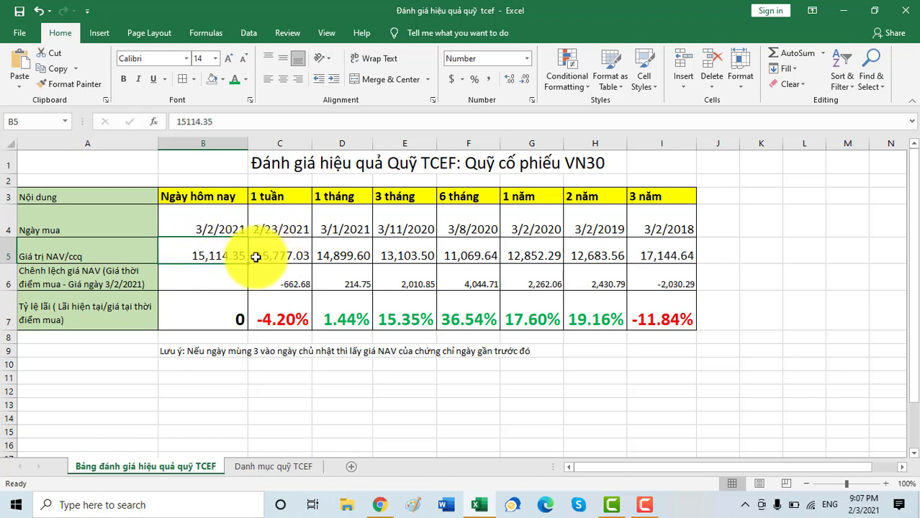
left_click(281, 257)
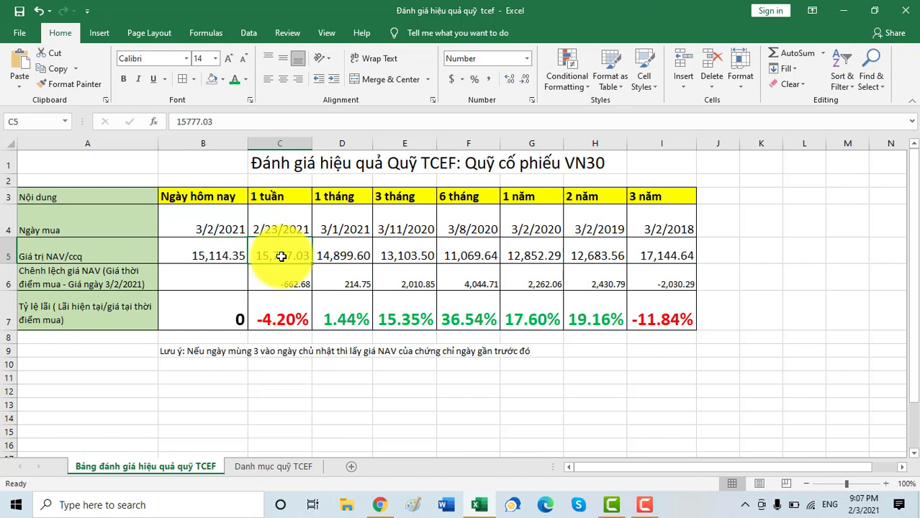
left_click(336, 255)
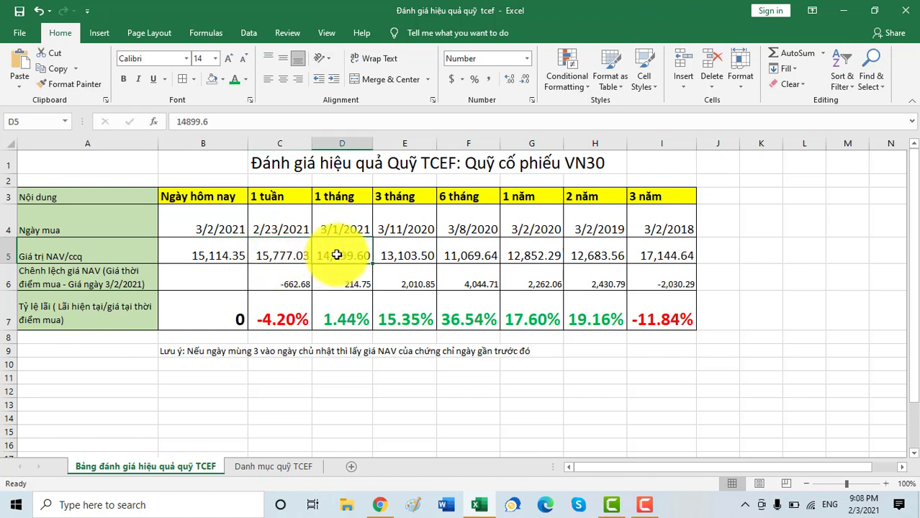
left_click(399, 256)
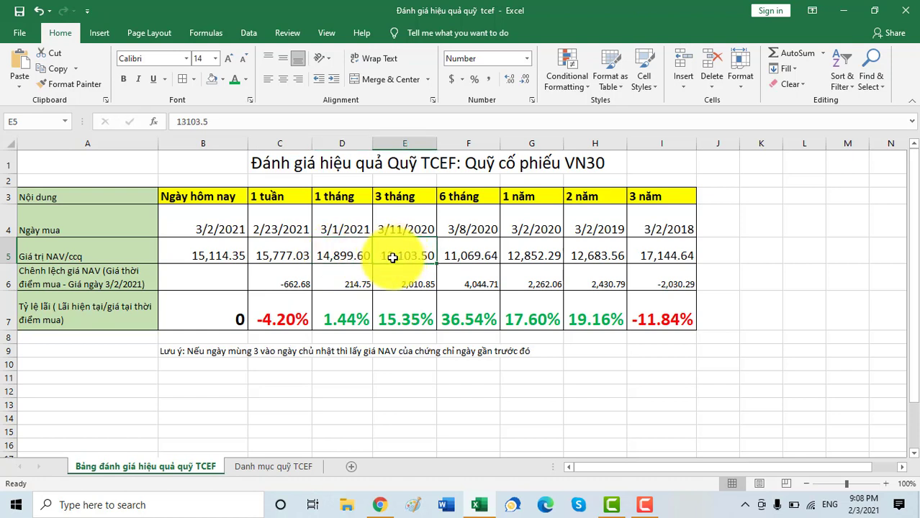
left_click(465, 253)
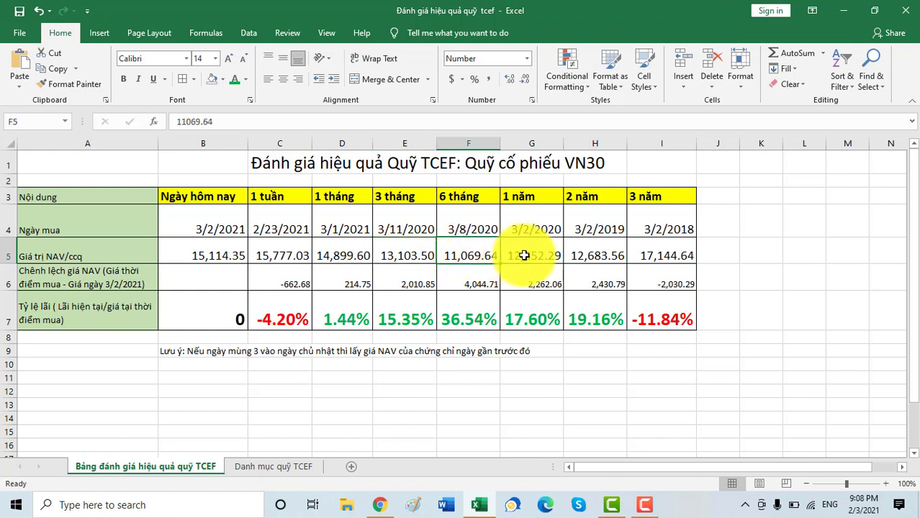
left_click(519, 257)
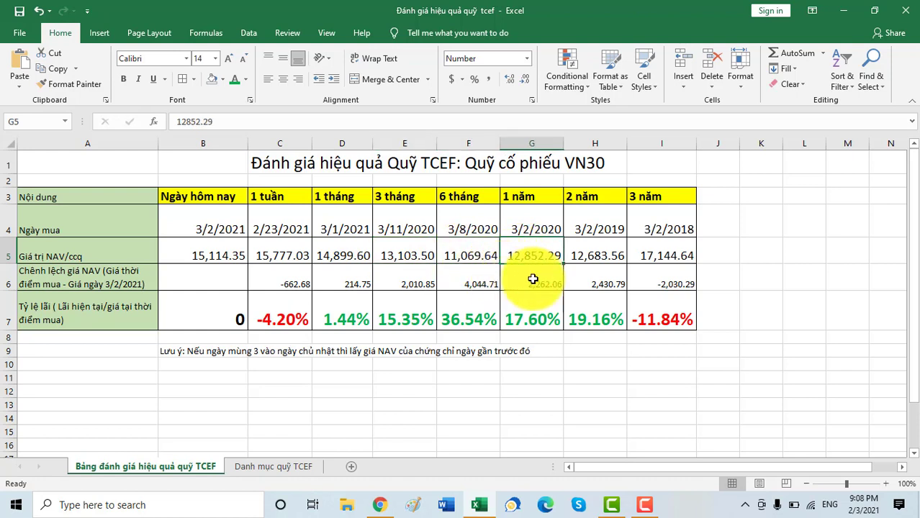
left_click(586, 257)
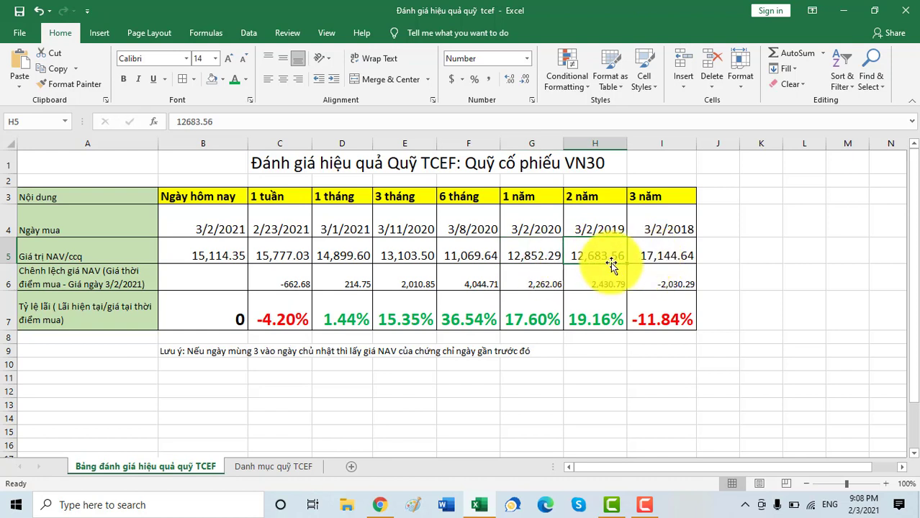
left_click(652, 256)
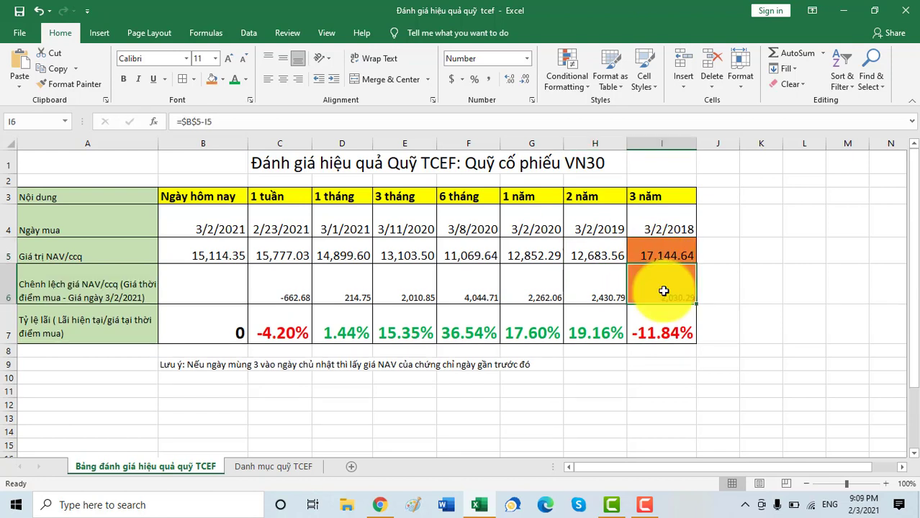
Step: Examine how the 1-week NAV difference and return rate are calculated, and select the return rates for all periods up to 3 years
left_click(278, 254)
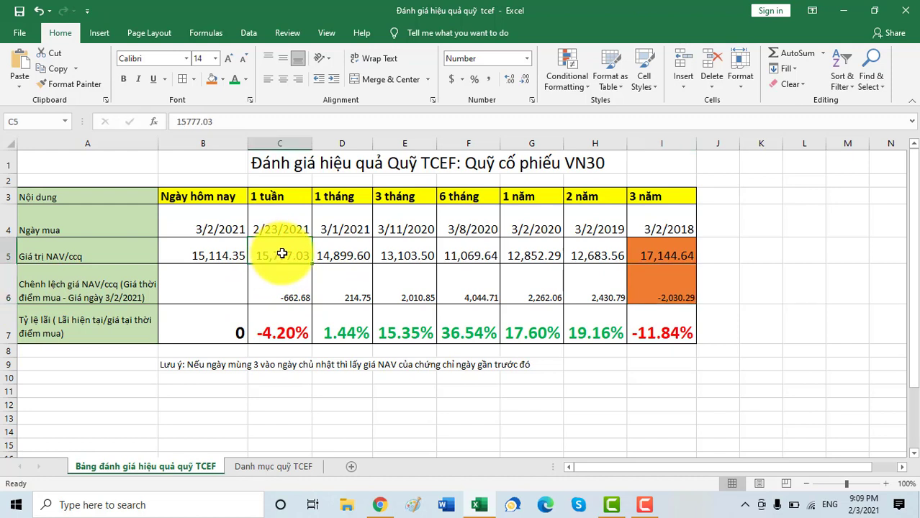
left_click(286, 293)
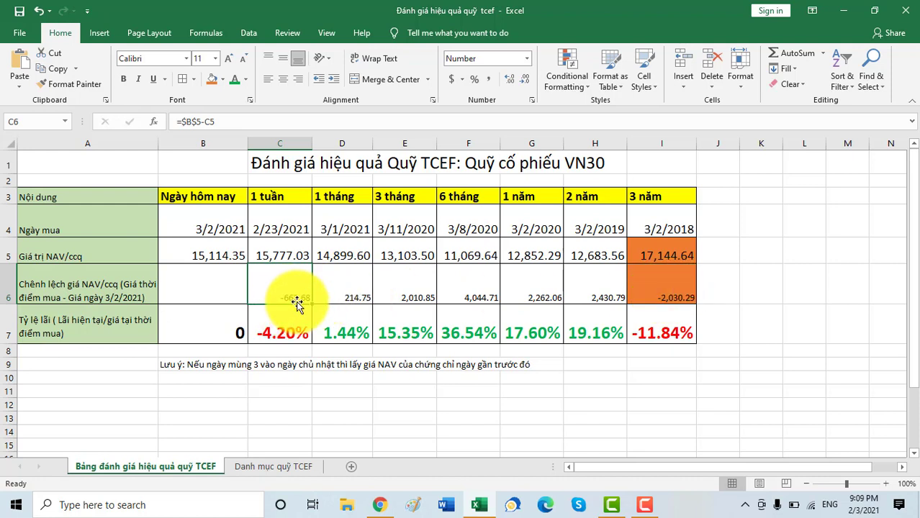
left_click(209, 256)
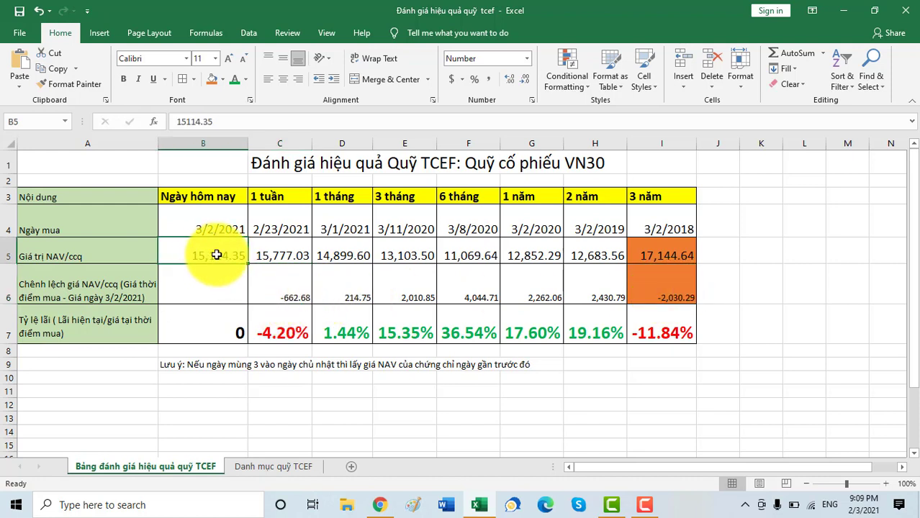
left_click(295, 332)
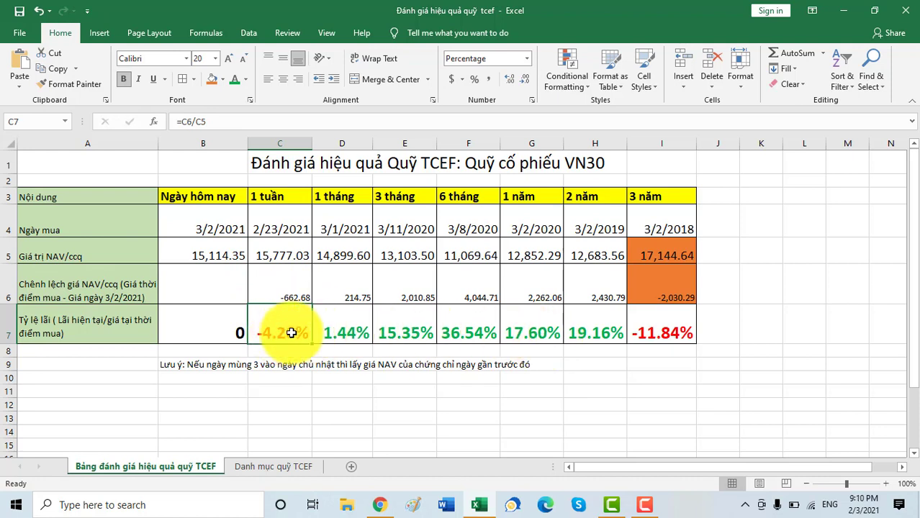
left_click_drag(292, 333, 641, 334)
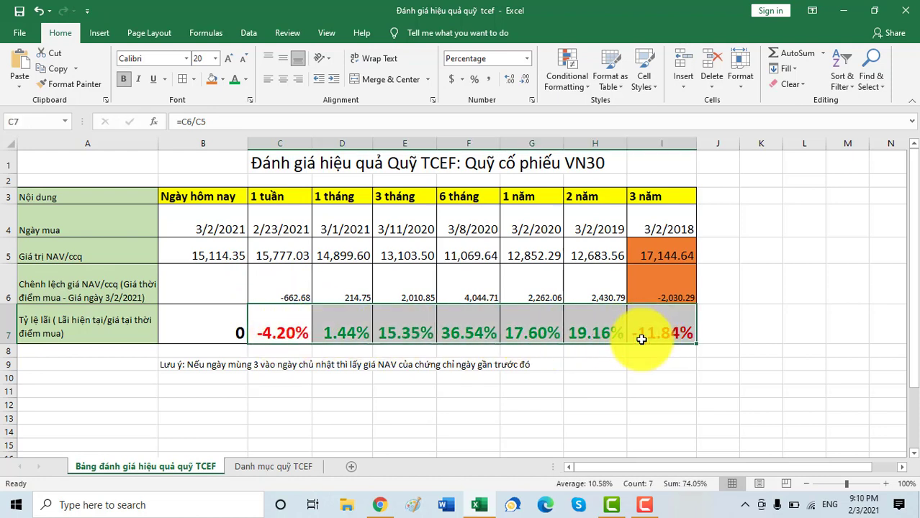
Step: Switch to the TCInvest page to compare its return percentages with the Excel table, and return to the 3-year return rate in Excel
left_click(378, 507)
left_click_drag(444, 221, 875, 231)
left_click(881, 231)
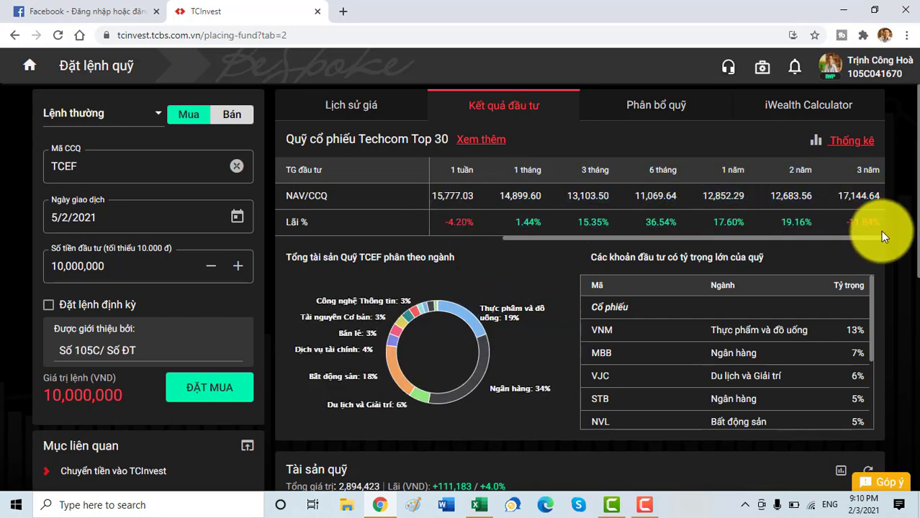
key("alt+Tab")
left_click(647, 331)
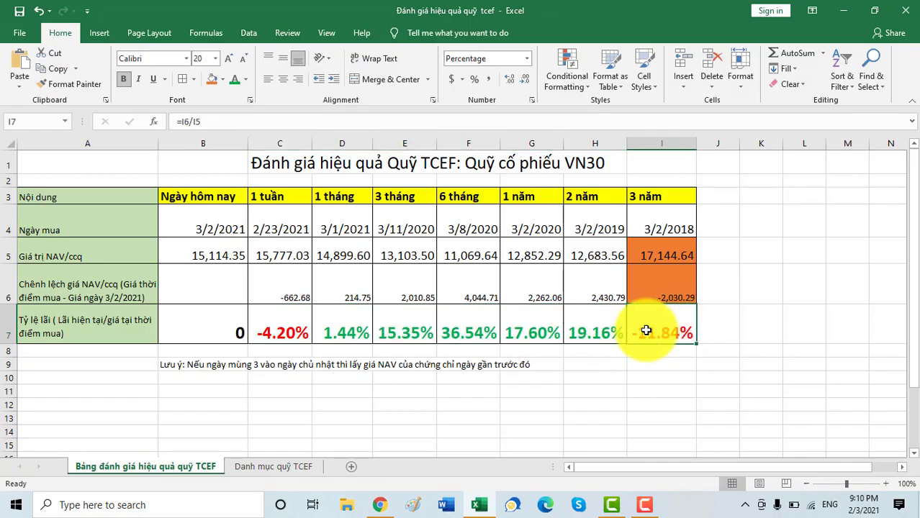
Step: Inspect the 1-week return rate and compare the 3-year NAV per certificate with today's NAV
left_click(280, 337)
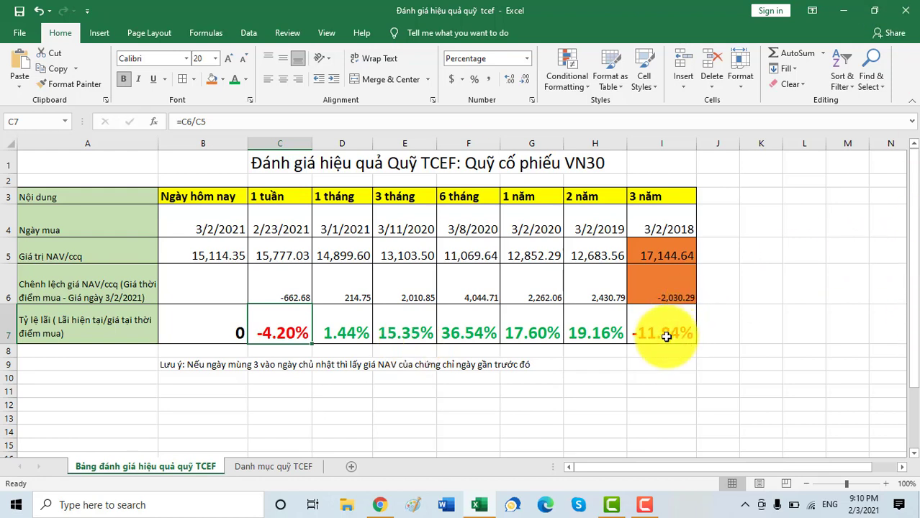
left_click(652, 252)
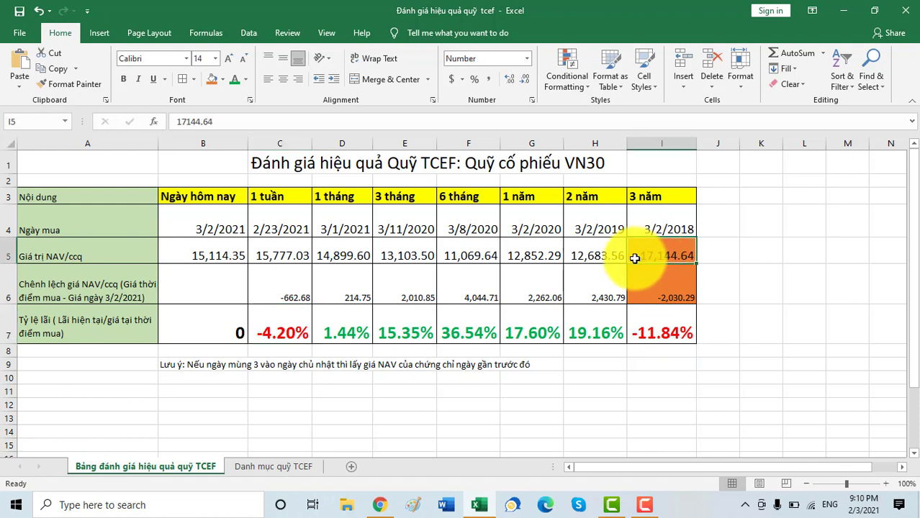
left_click(202, 259)
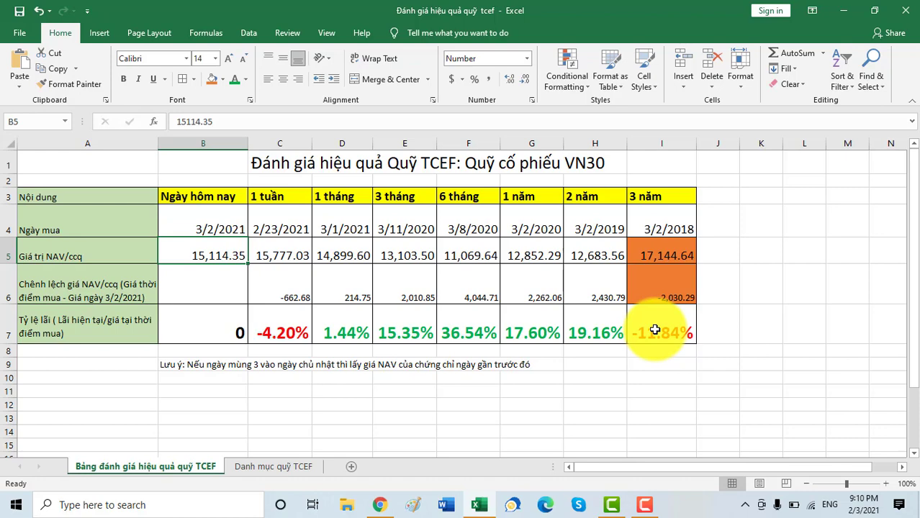
Step: Enter the label "Tại thời điểm ngày 3/2/2018" in cell A13, below the evaluation table
scroll(127, 364, "down", 1)
left_click(124, 365)
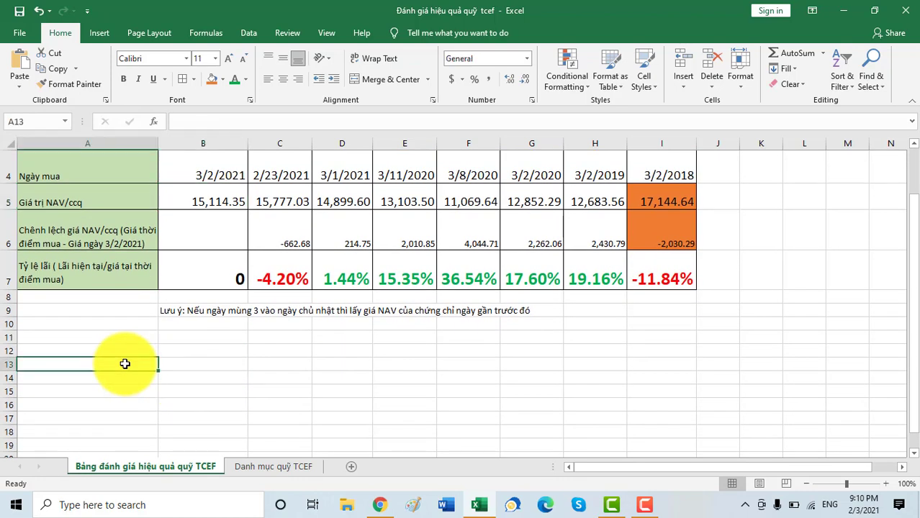
type("Tại thời điểm ngày")
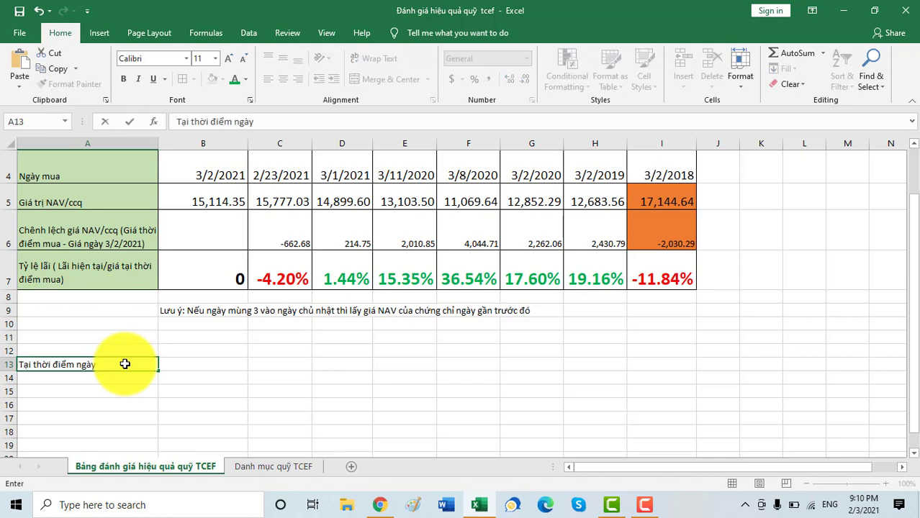
type(" 3/2/2018")
key("Tab")
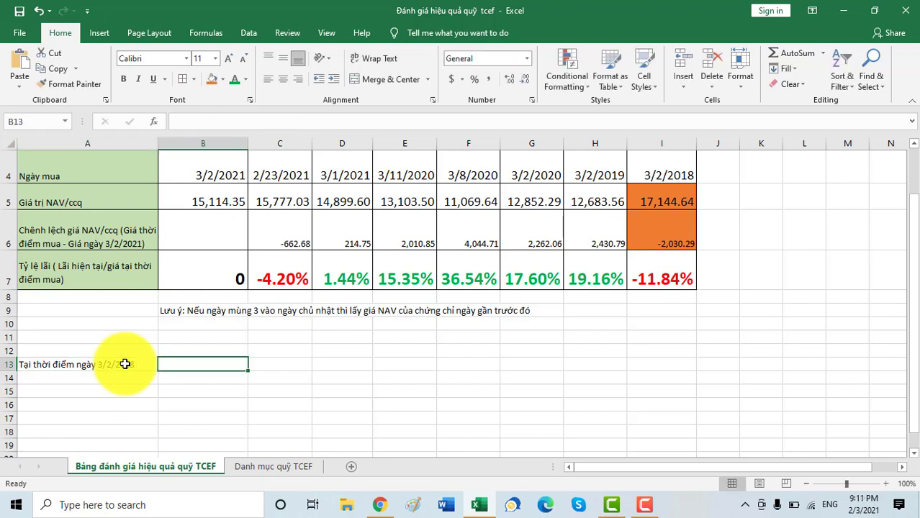
type("1000")
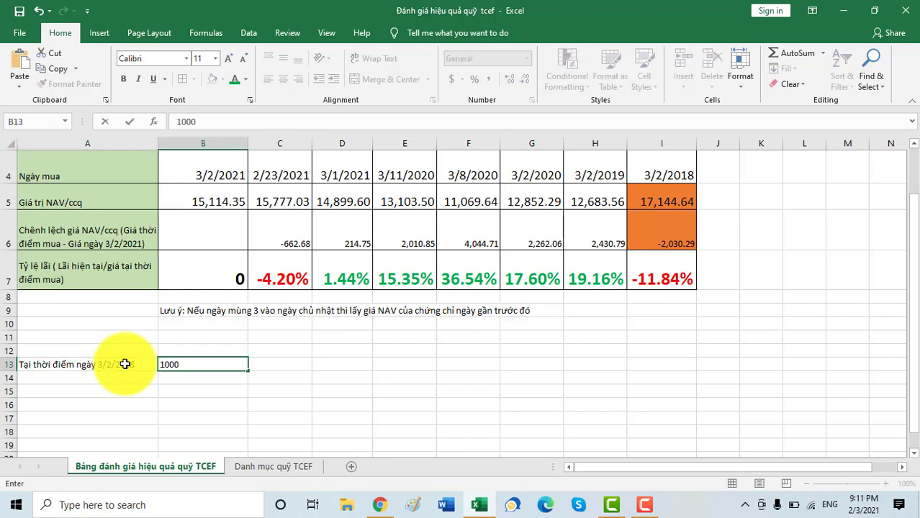
type("000000")
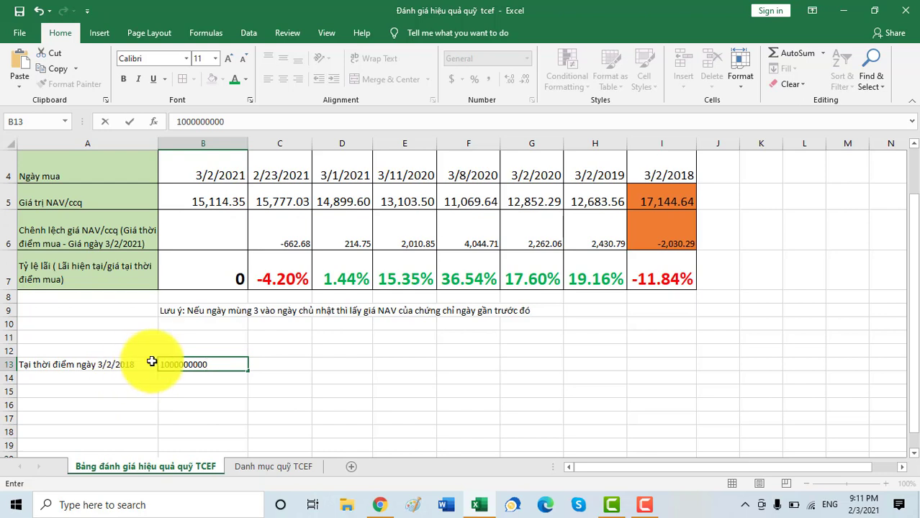
key("Return")
left_click(206, 363)
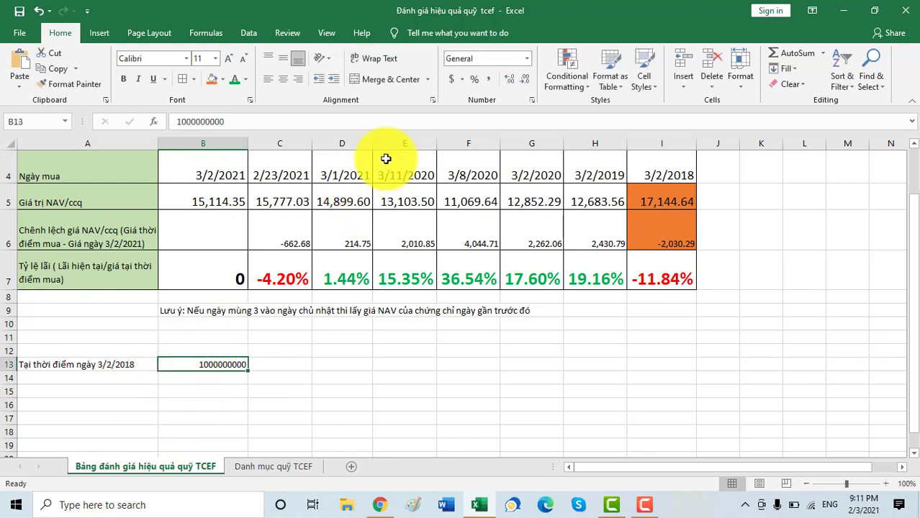
left_click(489, 79)
Step: Enter the date 3/2/2021 in cell A14, under the 3/2/2018 label
left_click(87, 376)
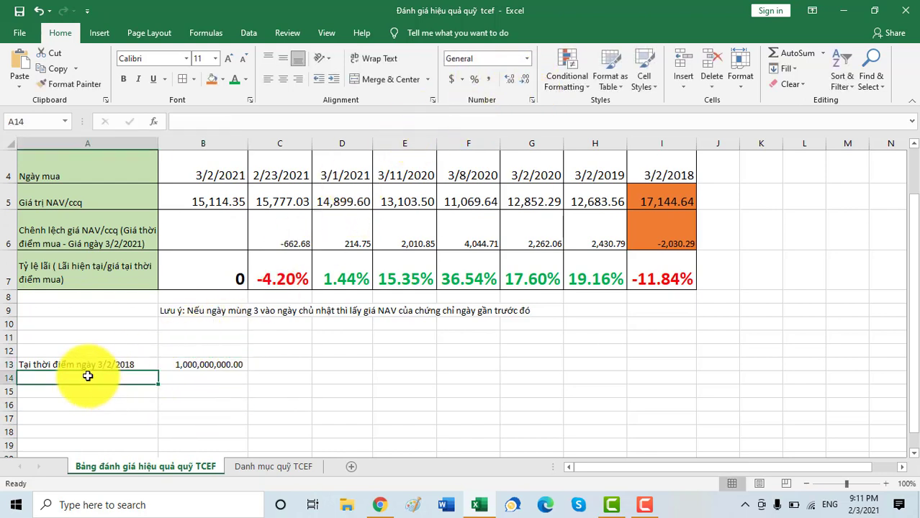
type("3/2/2")
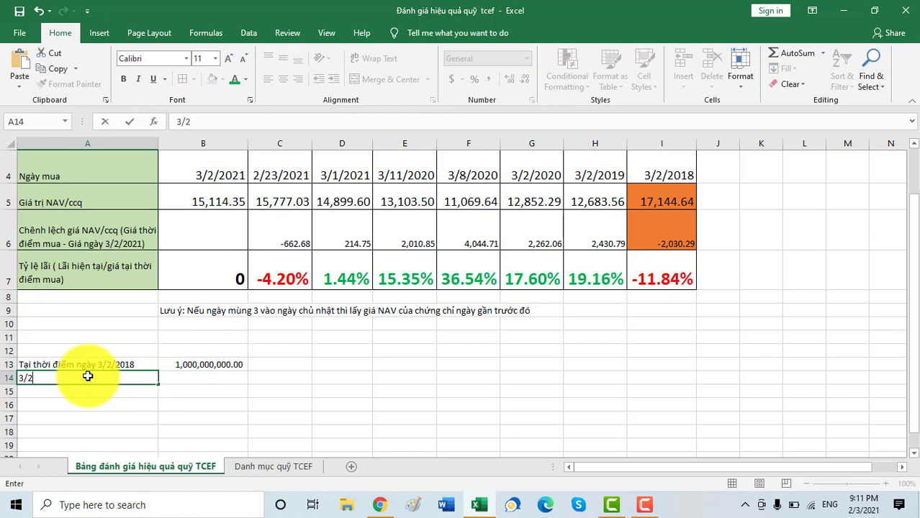
type("1")
key("Return")
Step: Calculate the investment's value on 3/2/2021 in cell B14 with the formula =B13*(100%+I7)
left_click(188, 381)
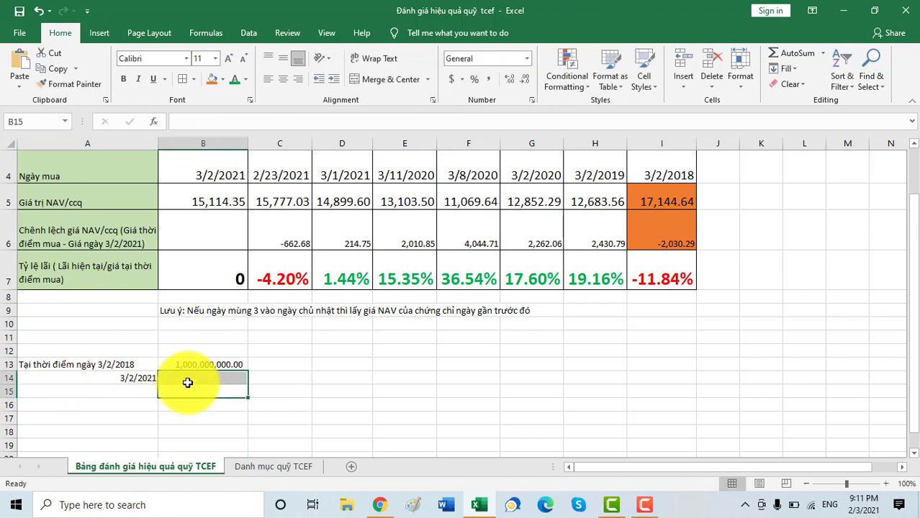
type("=")
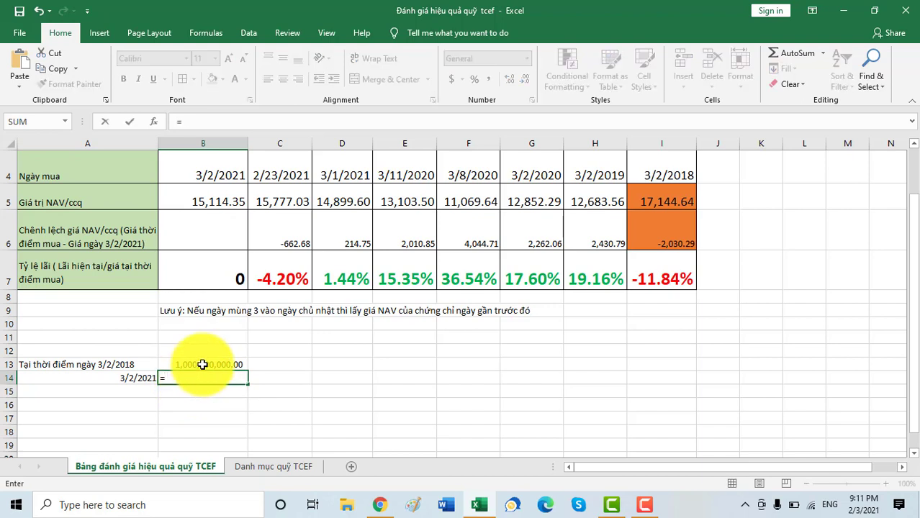
left_click(202, 365)
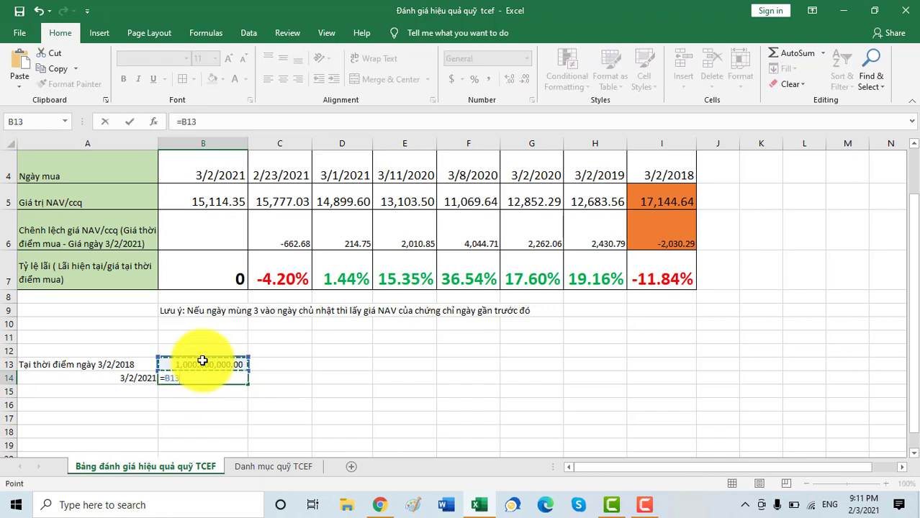
type("*(100%+")
left_click(645, 272)
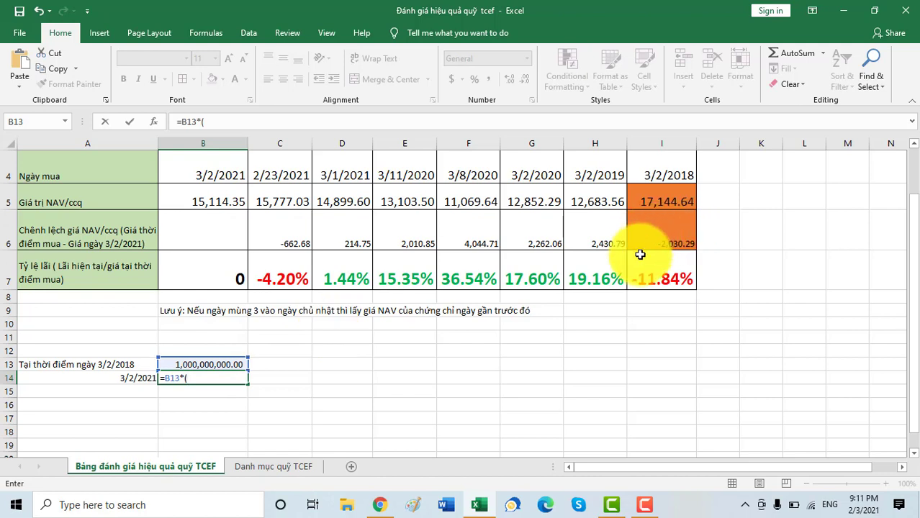
key("Return")
Step: Fill the lump-sum investment cells A13:B14 with orange
left_click(206, 378)
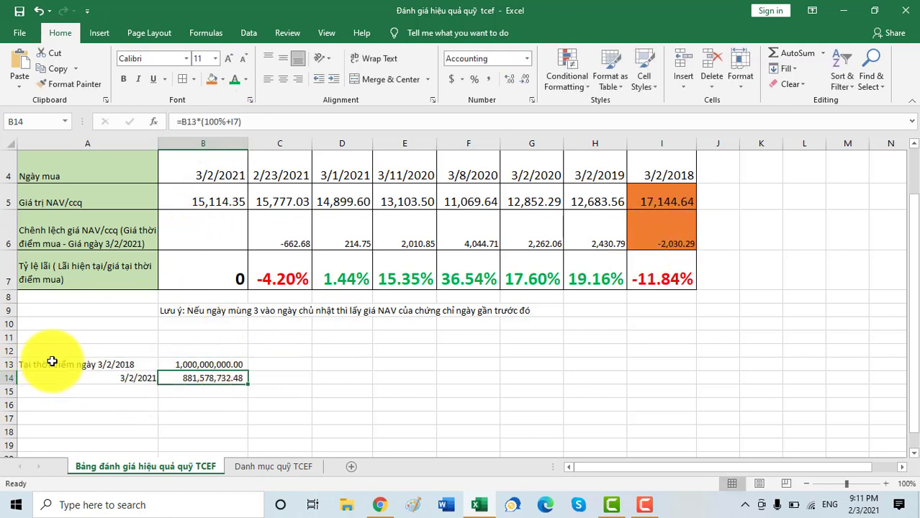
left_click_drag(43, 365, 251, 372)
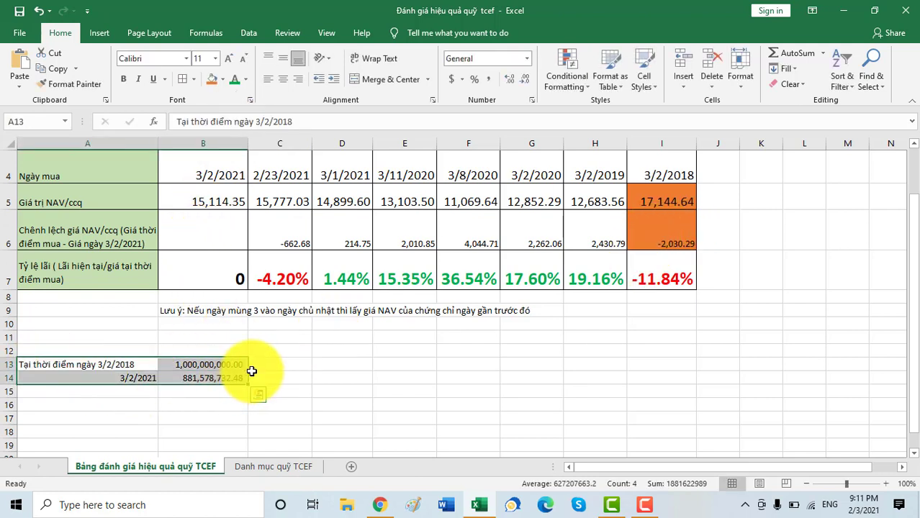
left_click(211, 79)
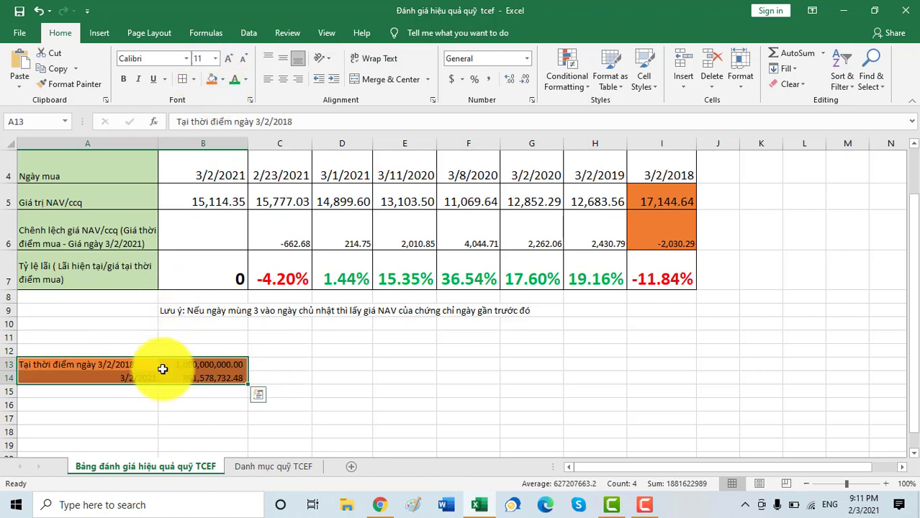
Step: Examine the purchase date of each period in row 4, from 3 years ago through to today
scroll(627, 190, "up", 1)
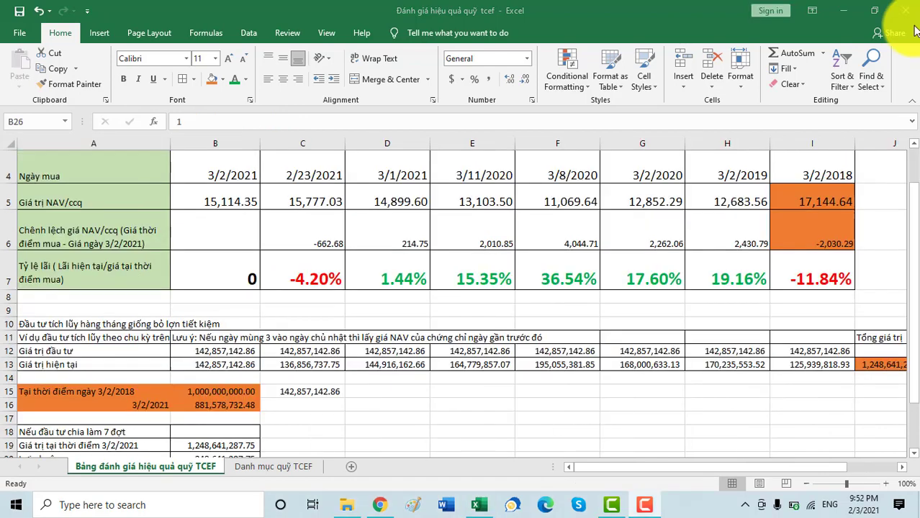
scroll(773, 228, "up", 1)
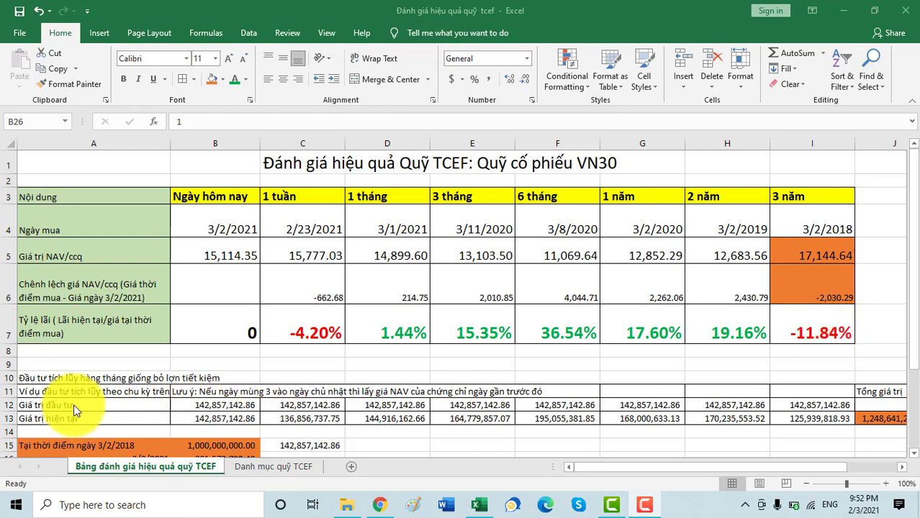
left_click(820, 227)
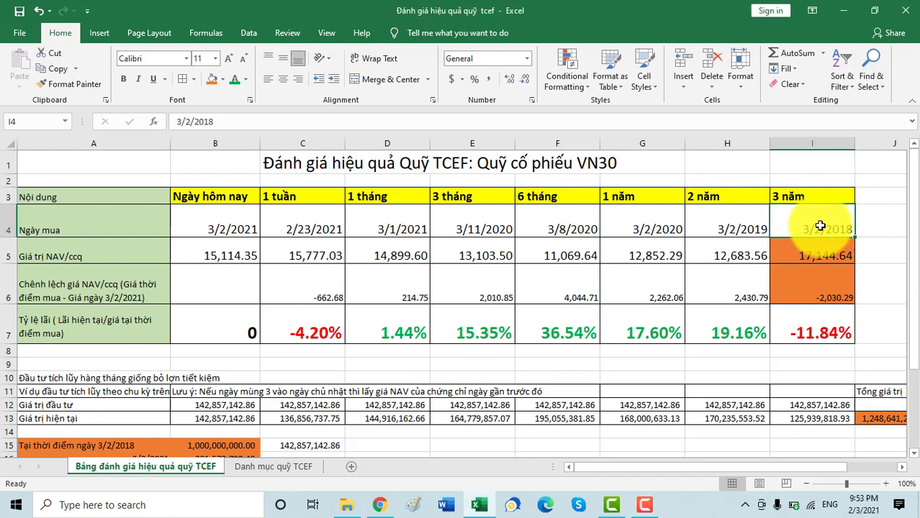
left_click(738, 229)
left_click(637, 235)
left_click(570, 233)
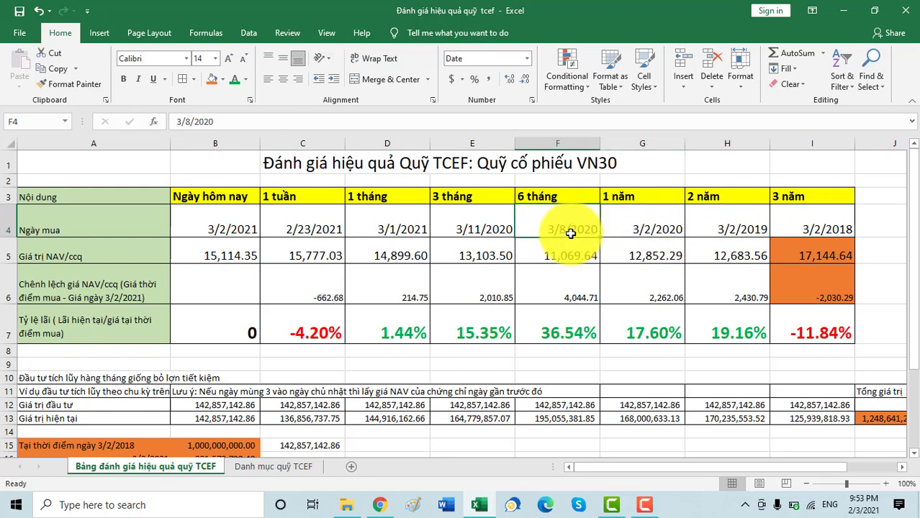
left_click(476, 227)
left_click(404, 229)
left_click(312, 228)
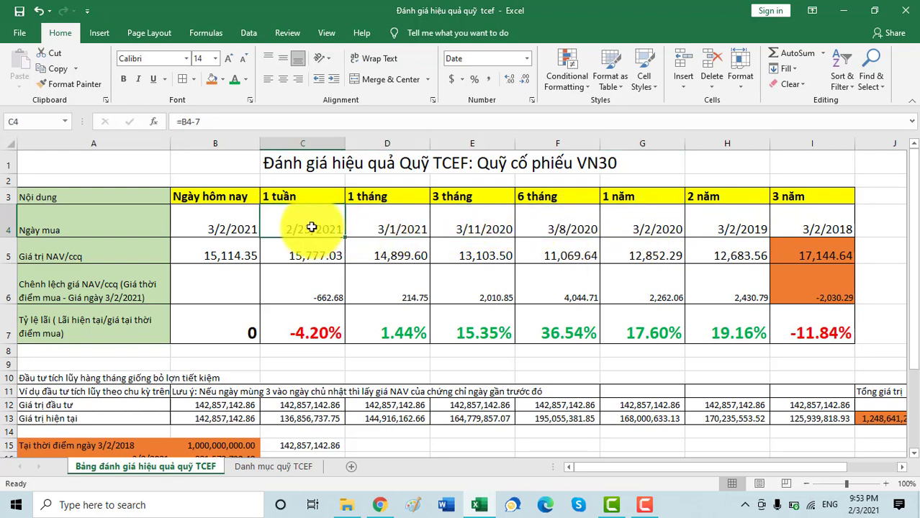
left_click(241, 233)
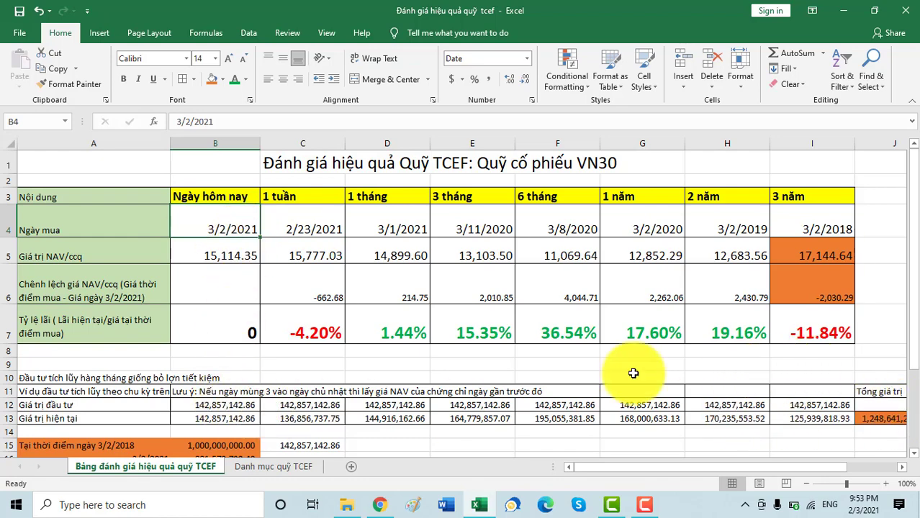
Step: Compare the lump-sum investment in B15 with the total current value of the split investments in J13
left_click(227, 442)
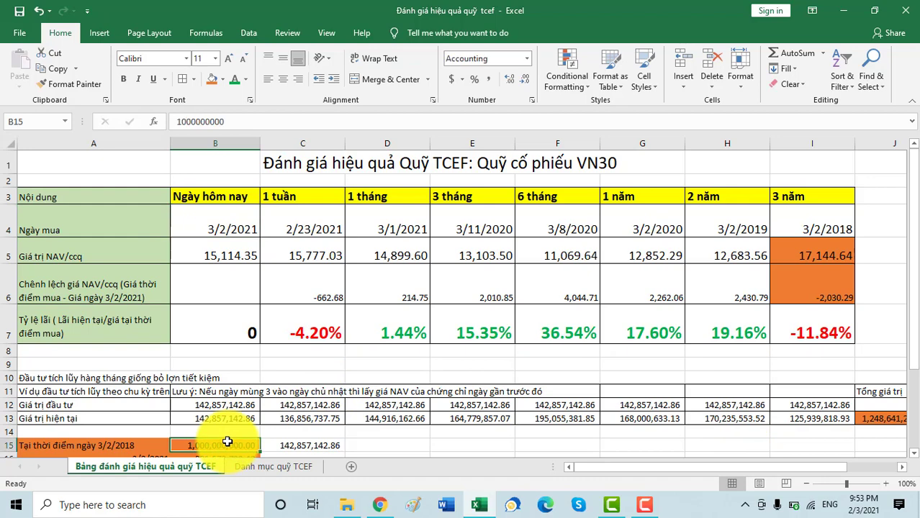
left_click(878, 418)
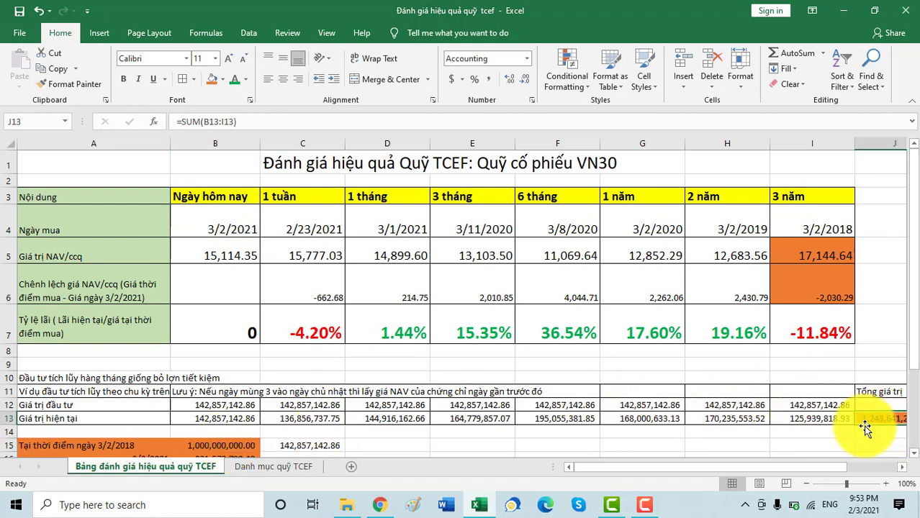
scroll(824, 468, "right", 2)
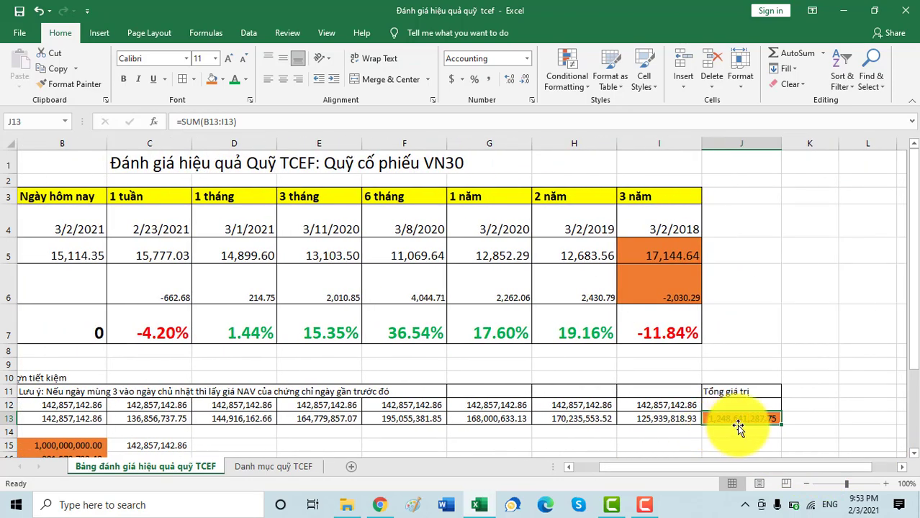
left_click_drag(708, 467, 592, 469)
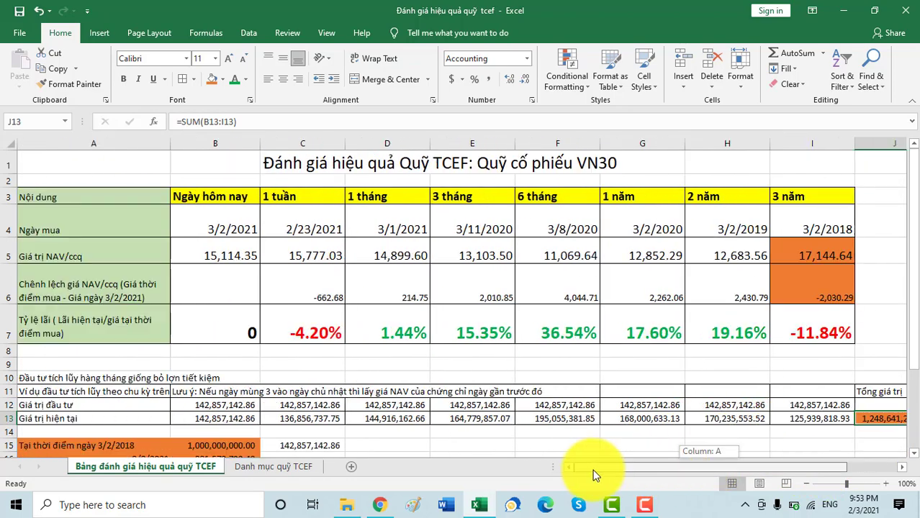
Step: Fill the one-seventh instalment amount in C15 with orange and select the accumulation example A10:C22
scroll(370, 308, "down", 2)
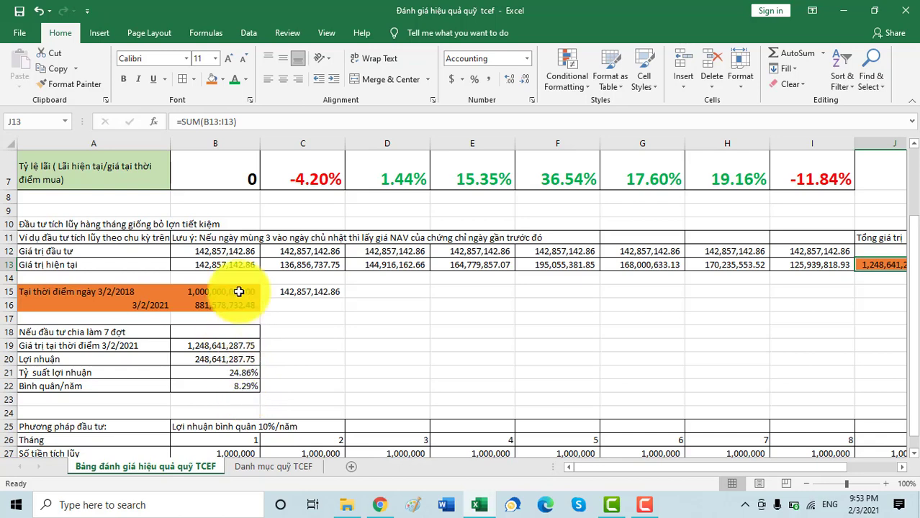
left_click(302, 291)
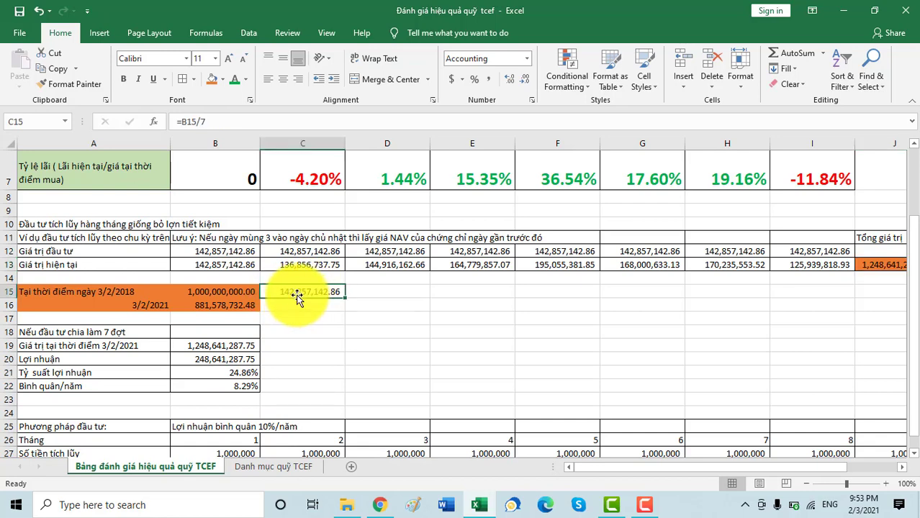
left_click(213, 84)
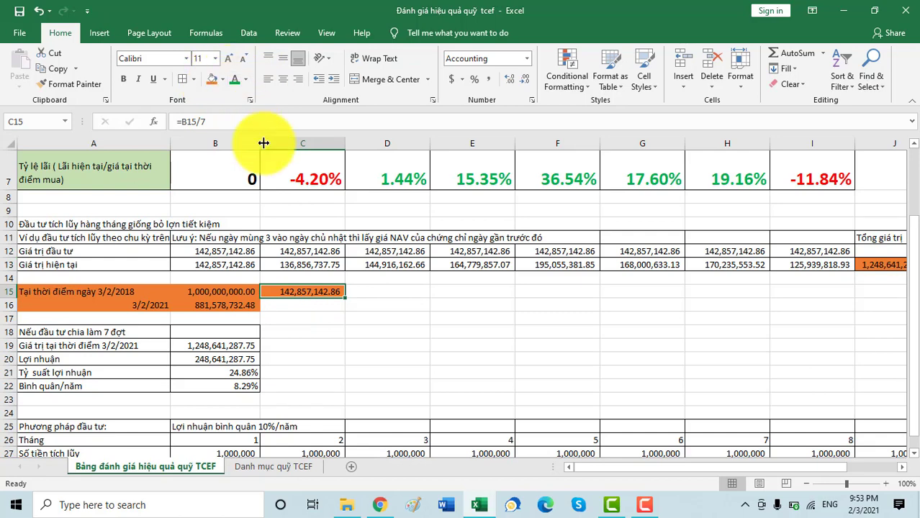
left_click_drag(314, 386, 66, 226)
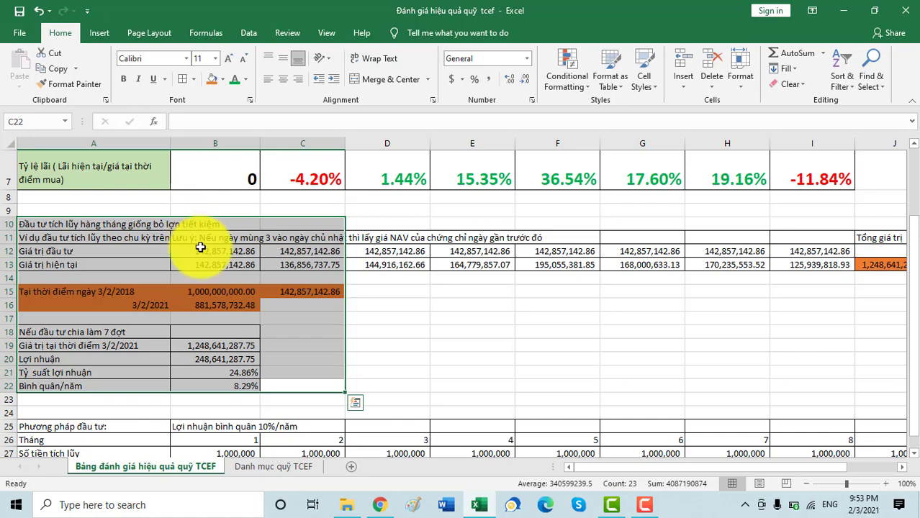
Step: Enter the note "Với các nhà đầu tư không có nhiều kiến thức" in cell A24, above the investment method table
left_click(130, 409)
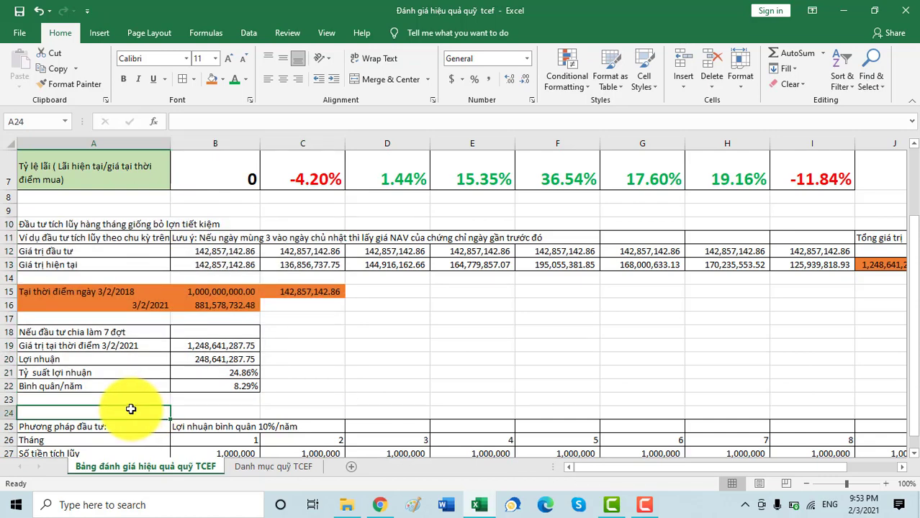
type("Với các nhà")
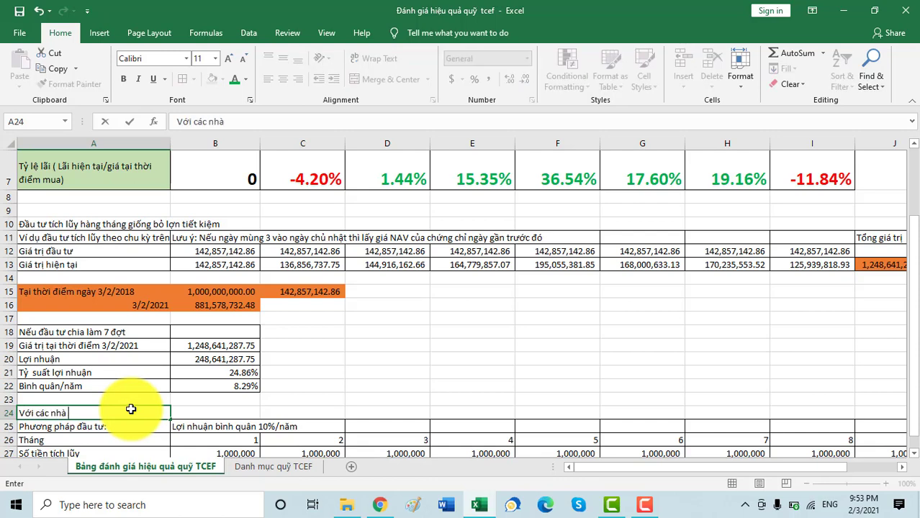
type(" đầu tư không")
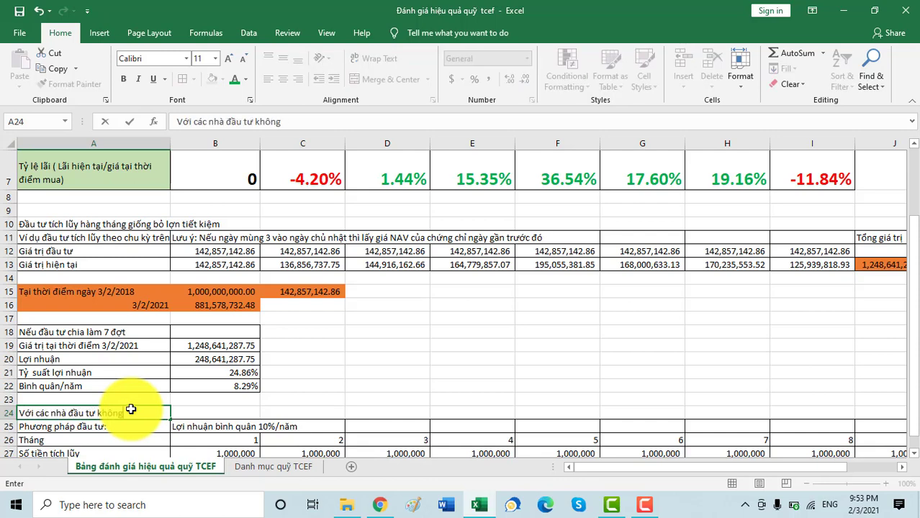
type(" có nhiều kiến thưu")
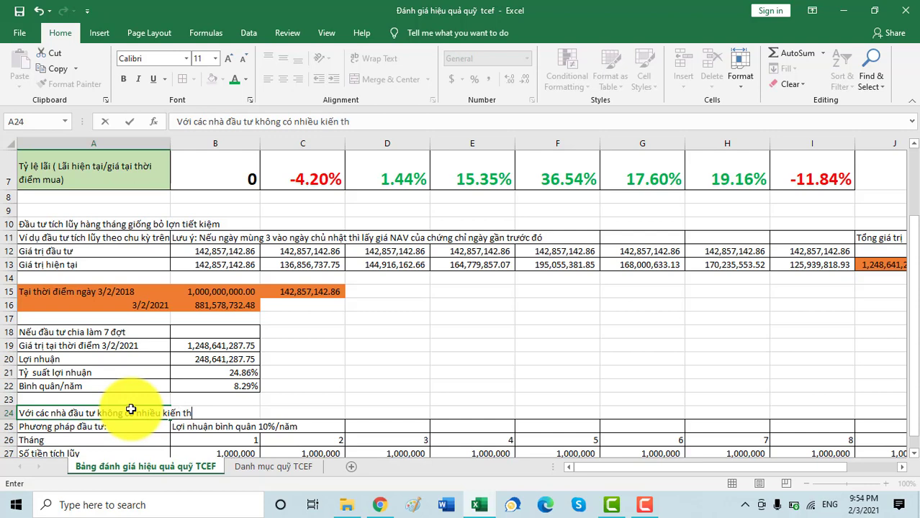
key("Return")
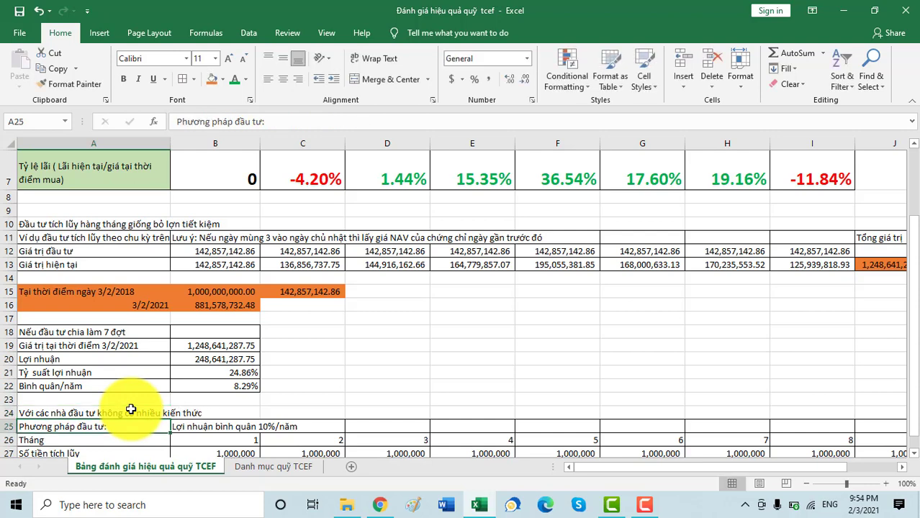
scroll(130, 409, "down", 1)
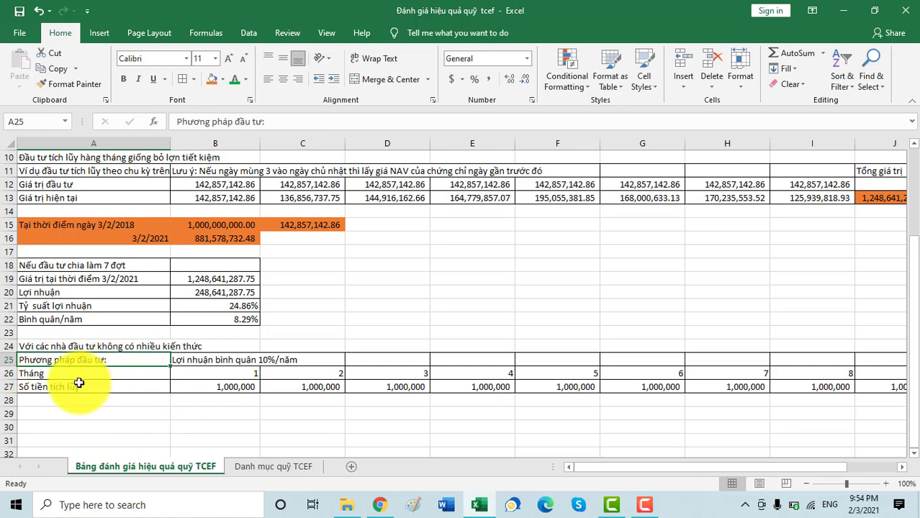
Step: Switch to the TCInvest fund order page in Chrome and enable the periodic order option "Đặt lệnh định kỳ" for the TCEF purchase
left_click(248, 384)
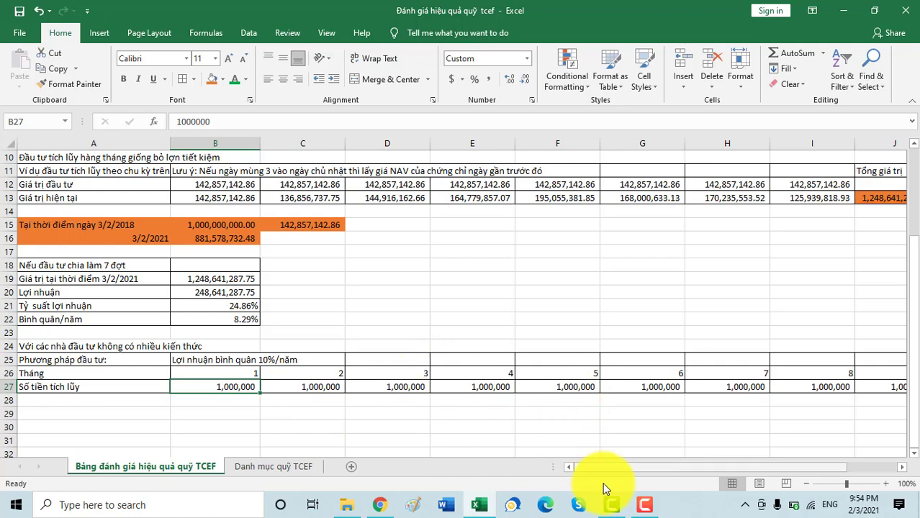
mouse_move(610, 469)
left_mouse_down()
mouse_move(695, 474)
mouse_move(594, 470)
left_mouse_up()
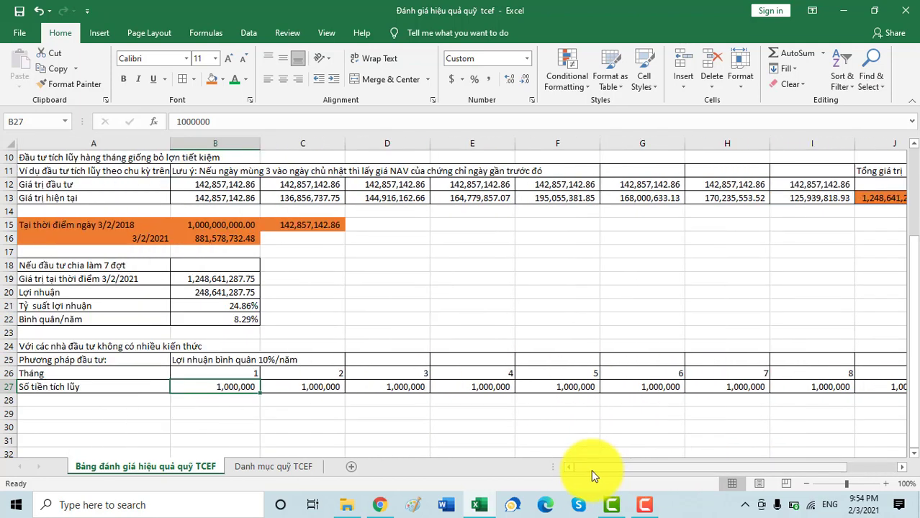
left_click(381, 508)
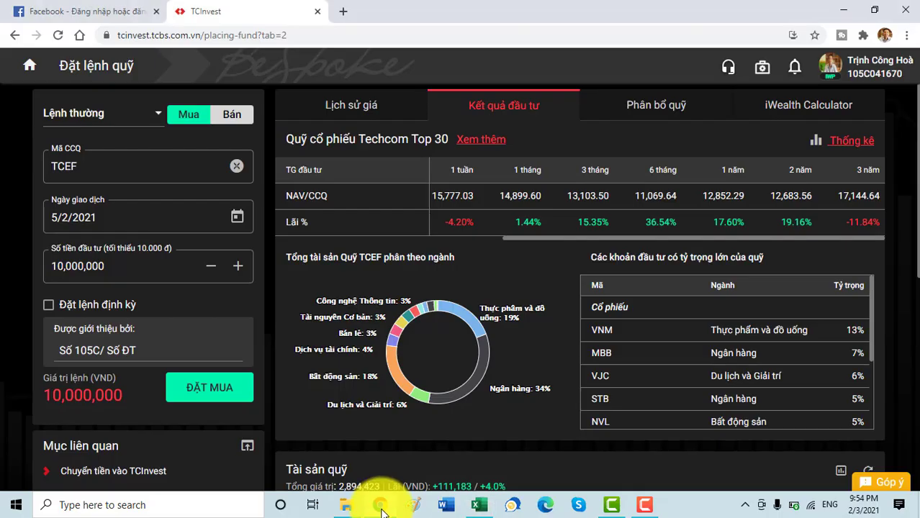
left_click(49, 307)
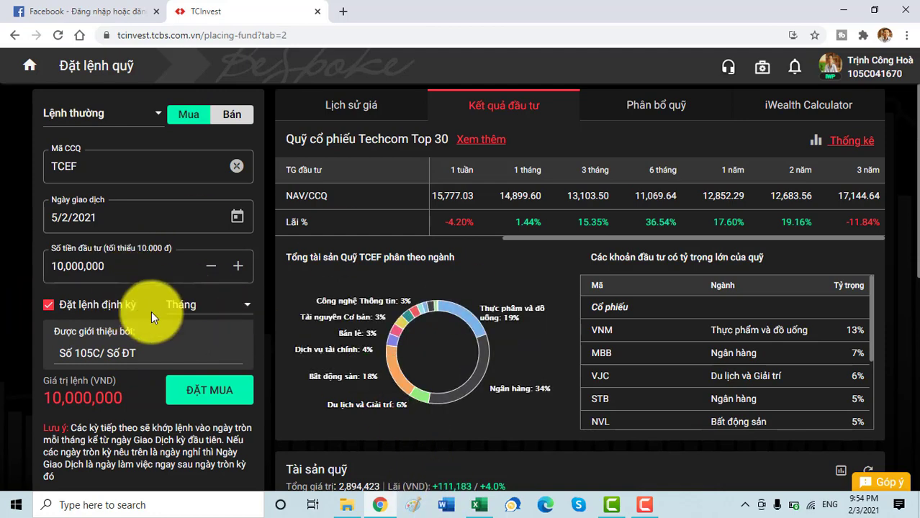
Step: Switch to the Excel workbook, fill the average profit note in B25:C25 with yellow, and return to the TCInvest page in Chrome
left_click(477, 509)
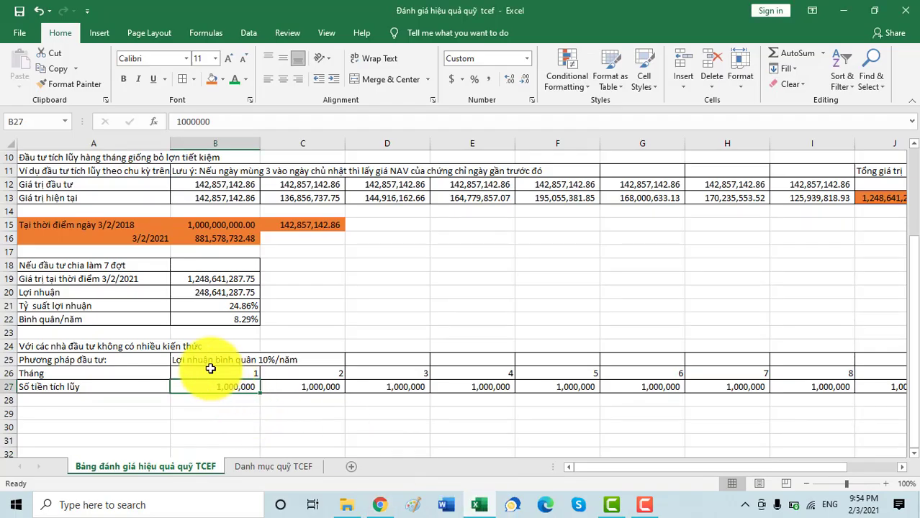
left_click_drag(180, 356, 323, 358)
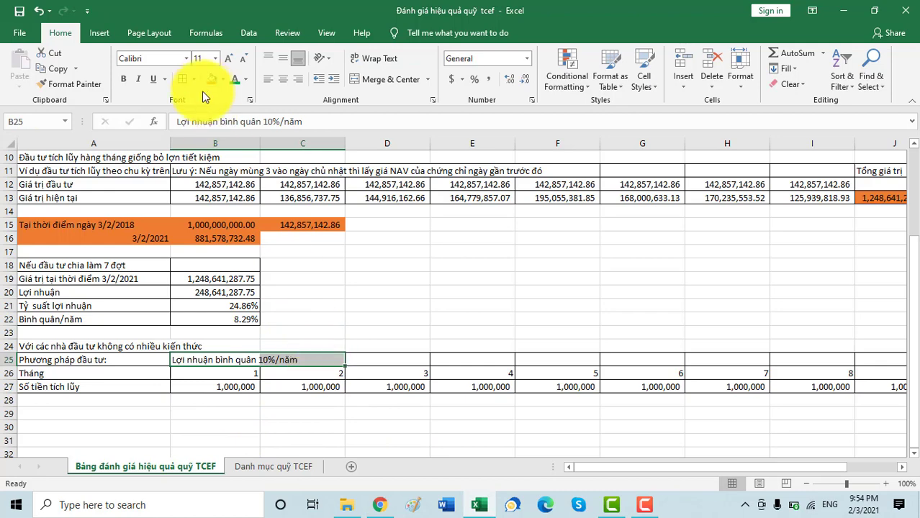
left_click(223, 80)
left_click(243, 167)
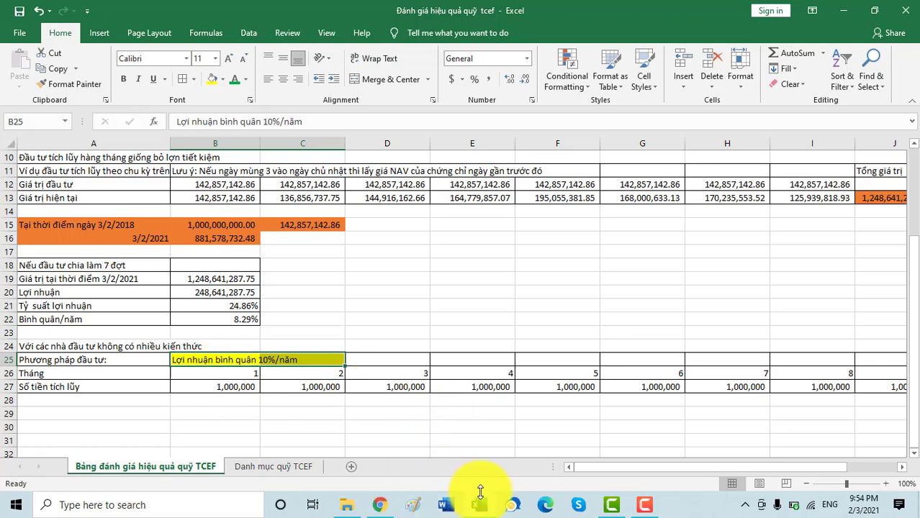
left_click(380, 505)
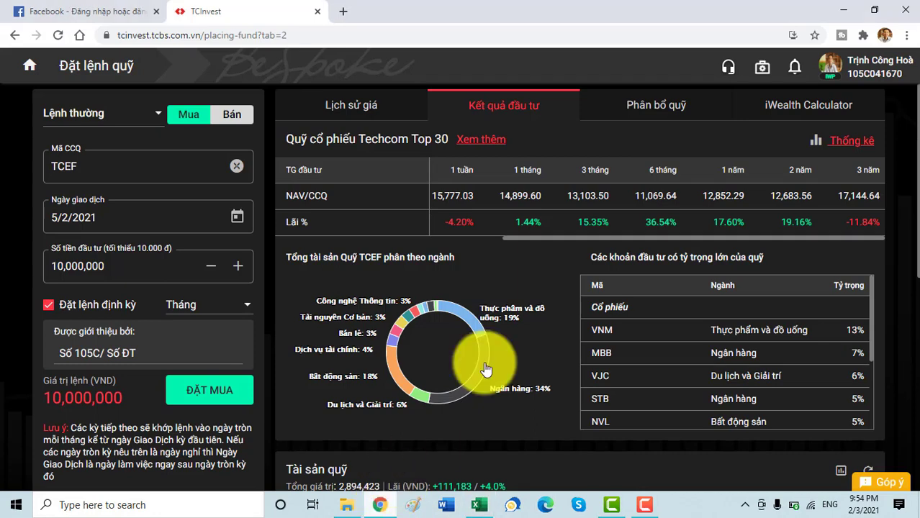